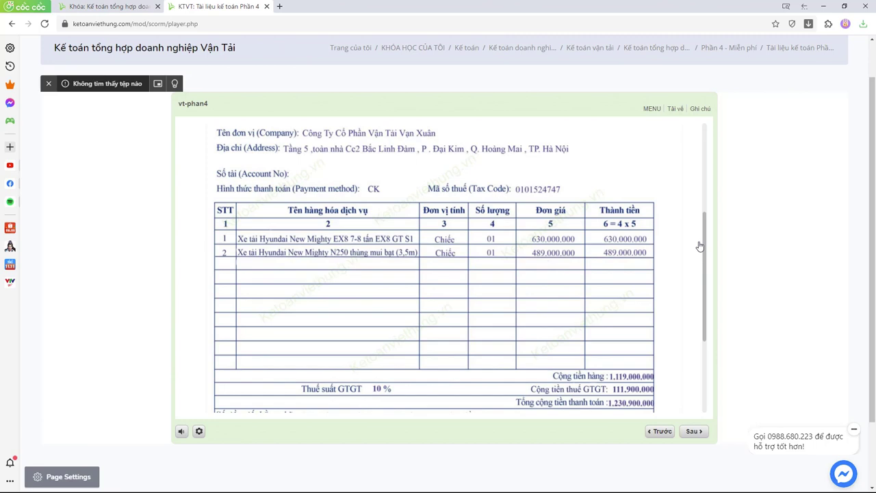
Review the asset sale contract and handover record, then return to VAT invoice 0000133.
left_click_drag(704, 247, 712, 147)
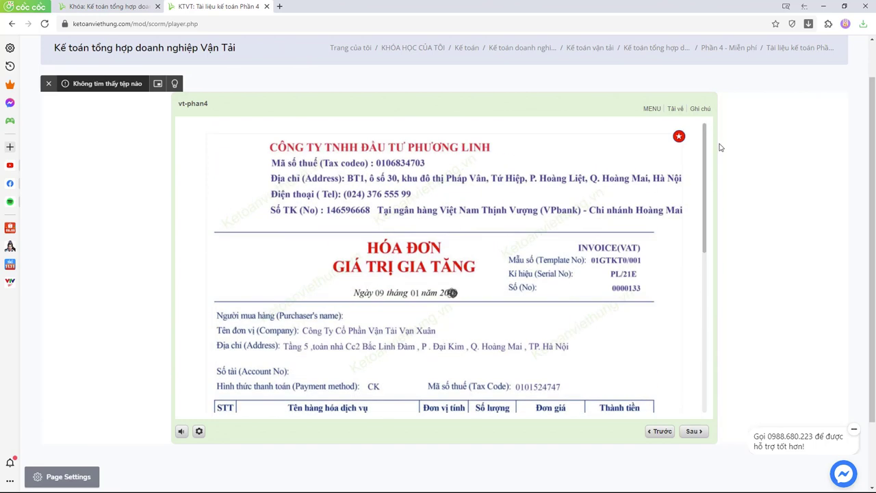
left_click(652, 109)
left_click(604, 170)
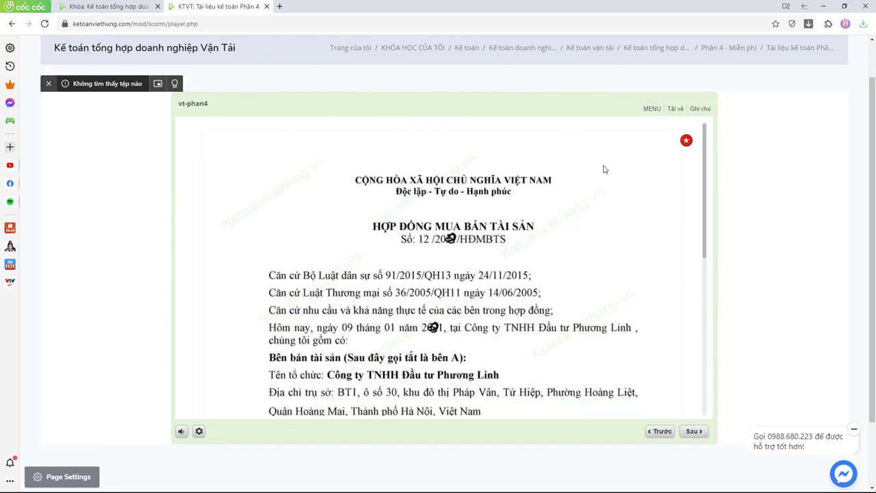
left_click(652, 110)
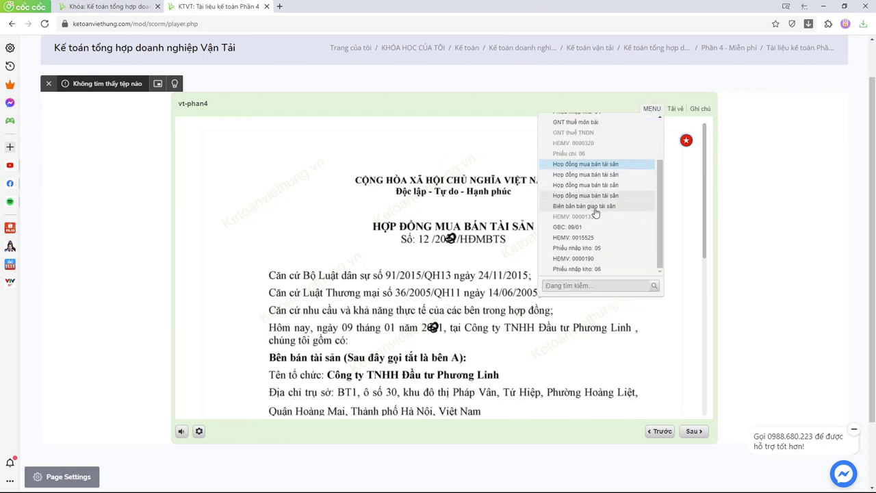
left_click(587, 205)
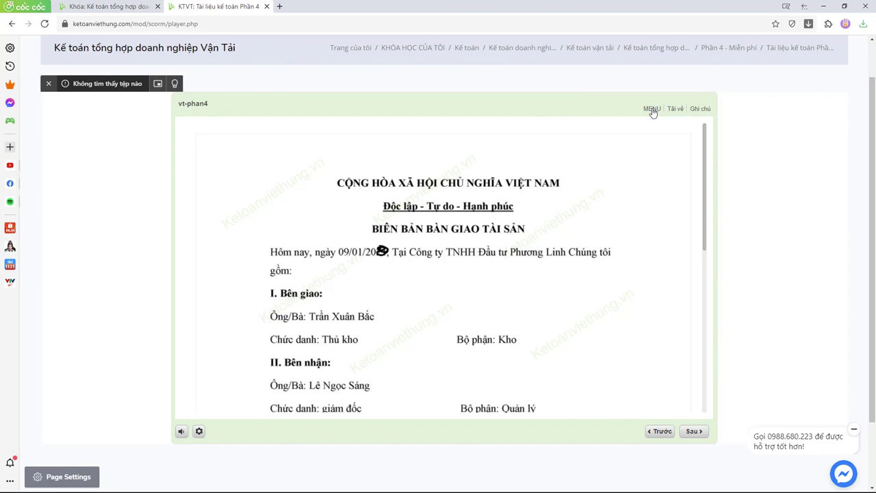
left_click(652, 110)
left_click(594, 217)
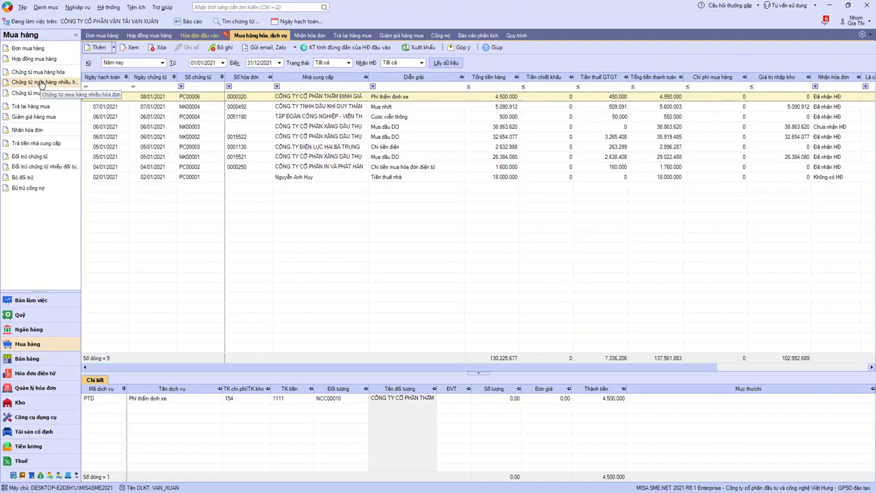
Start a new unpaid purchase voucher for a domestic purchase not through the warehouse.
left_click(39, 72)
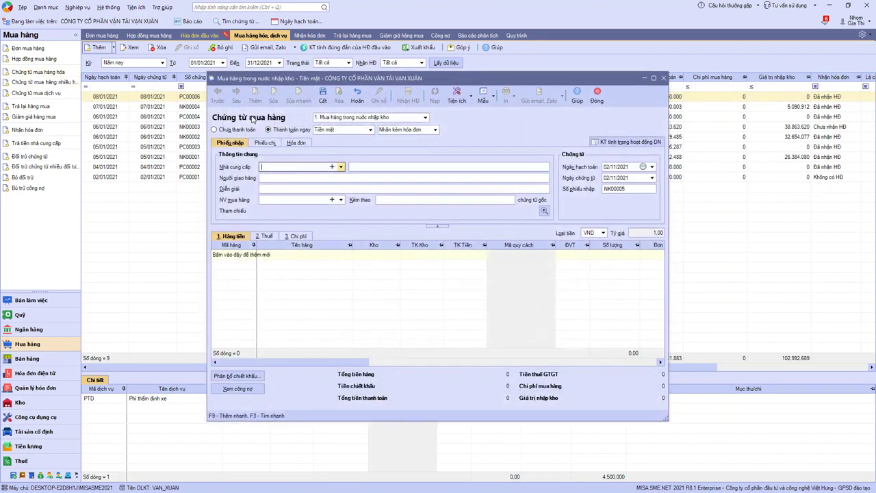
left_click(426, 118)
left_click(338, 134)
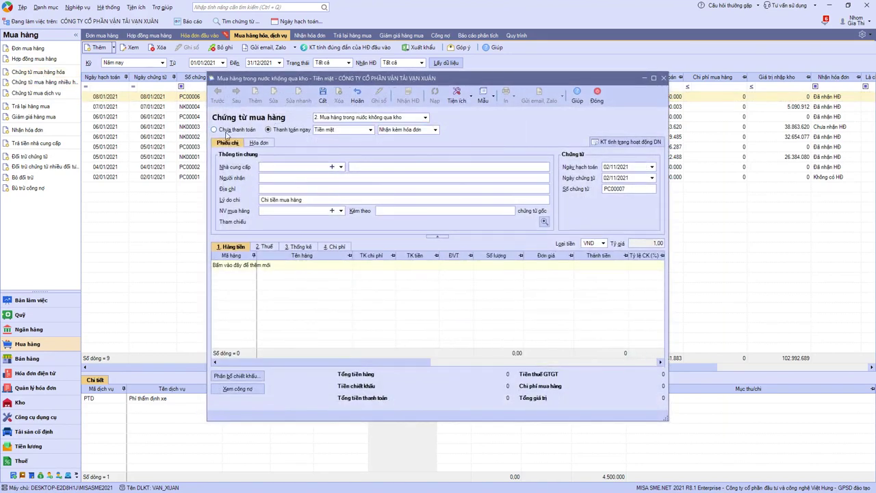
left_click(236, 131)
left_click(237, 142)
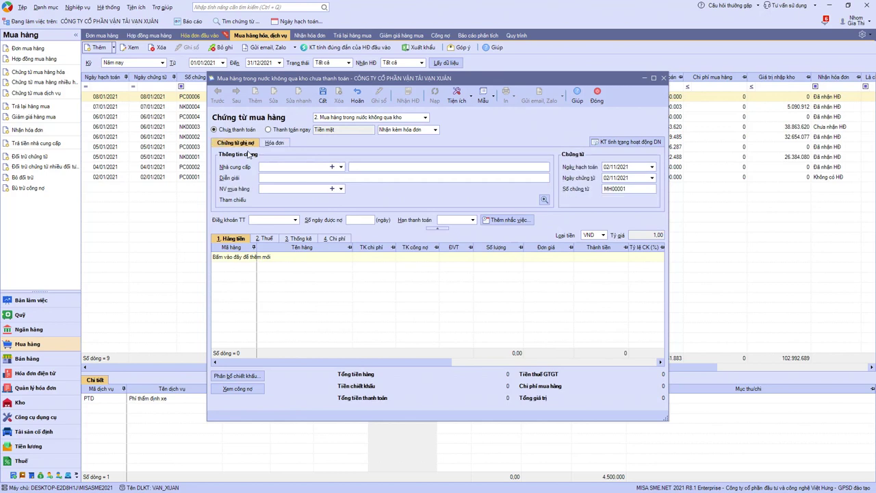
left_click(287, 166)
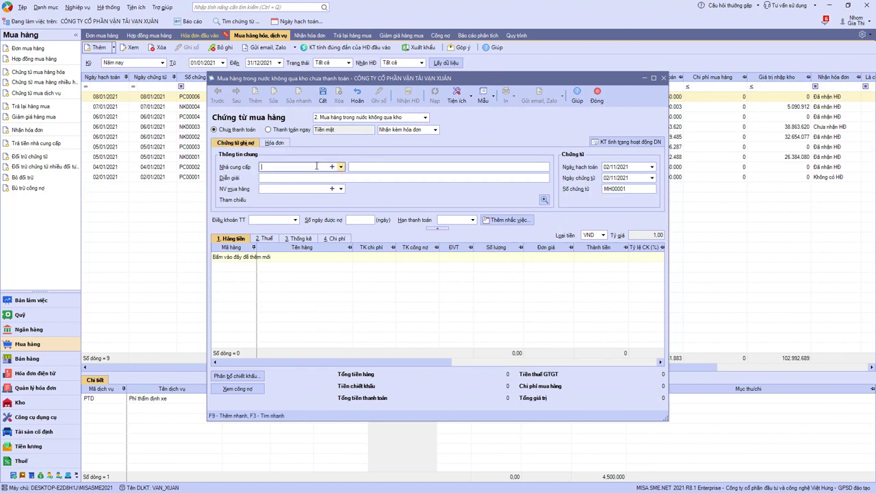
key("alt+Tab")
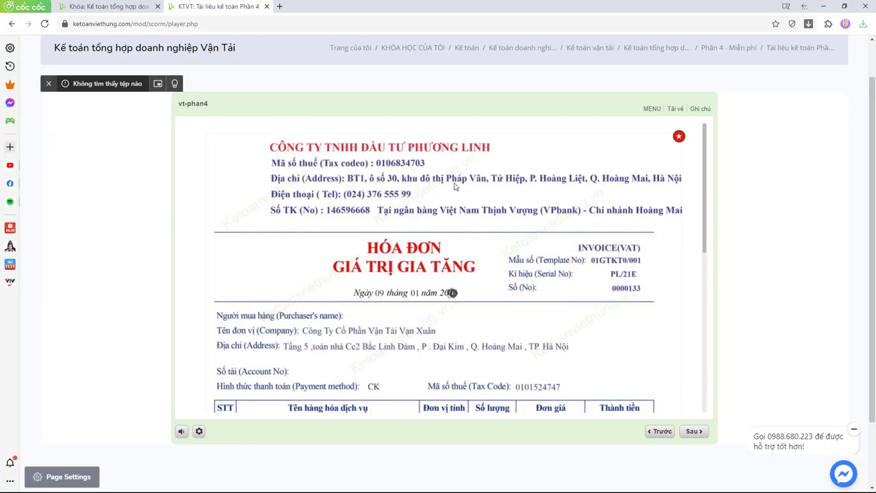
key("alt+Tab")
type("phuong linh")
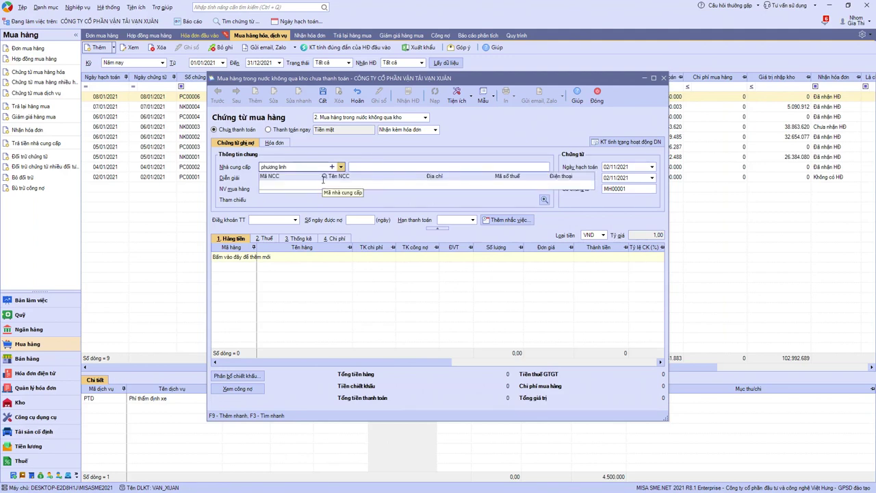
left_click(332, 168)
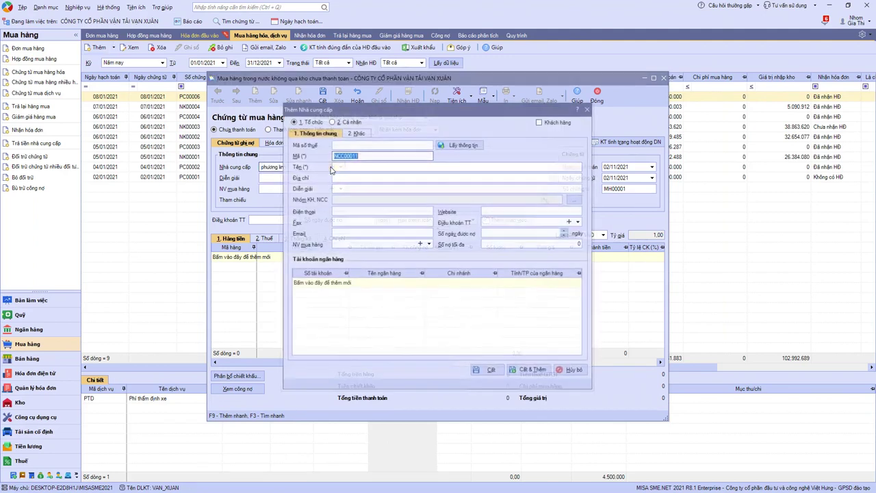
key("alt+Tab")
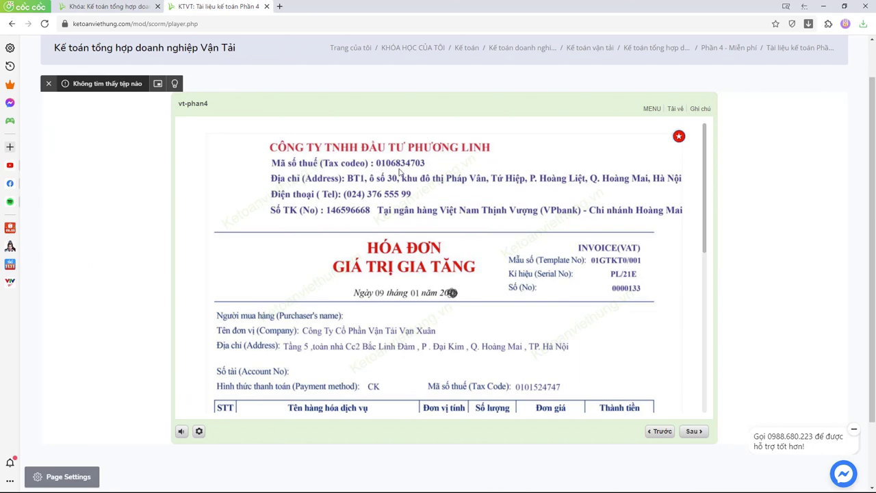
key("alt+Tab")
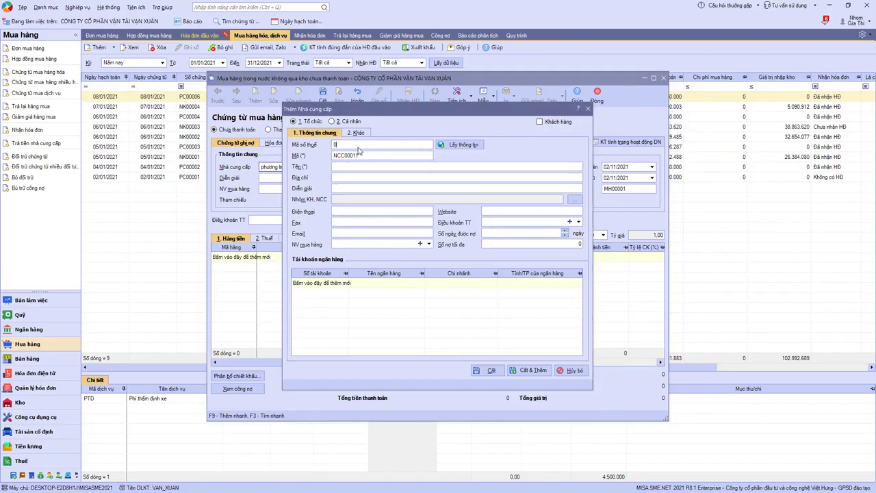
left_click(463, 144)
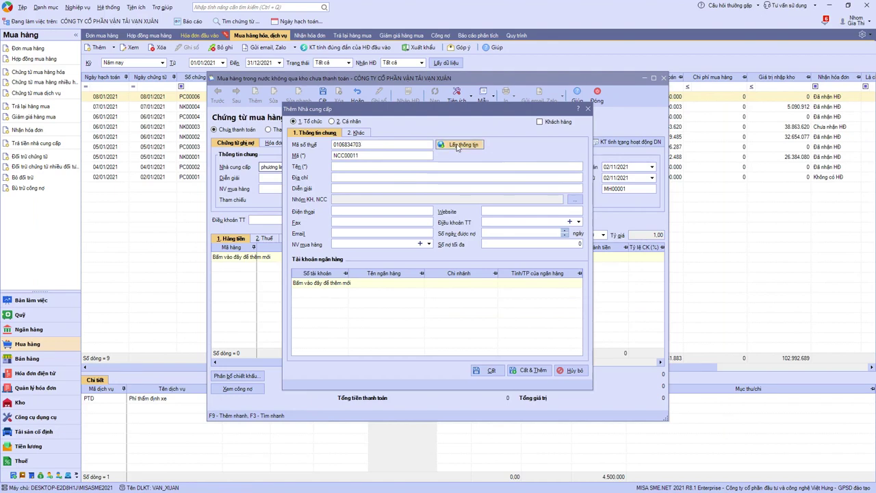
left_click(486, 370)
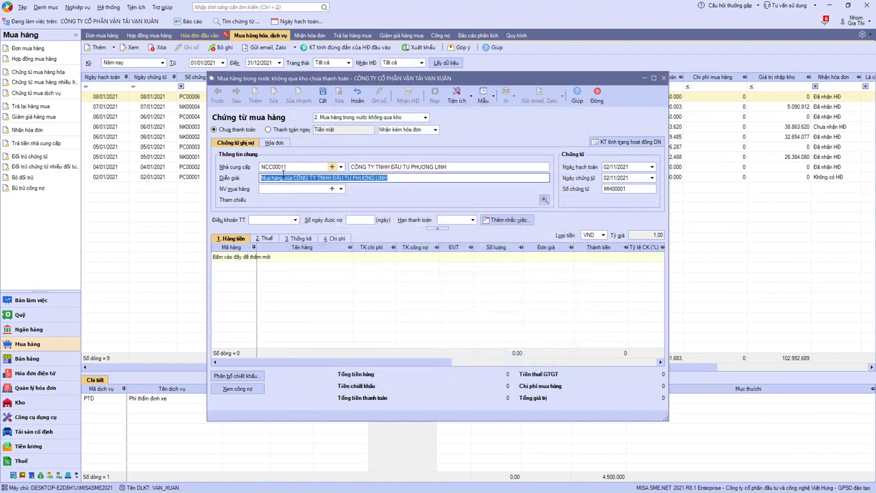
Enter description 'Mua mới xe tải' and accounting date 09/01/2021.
type("Mua mới xe tải")
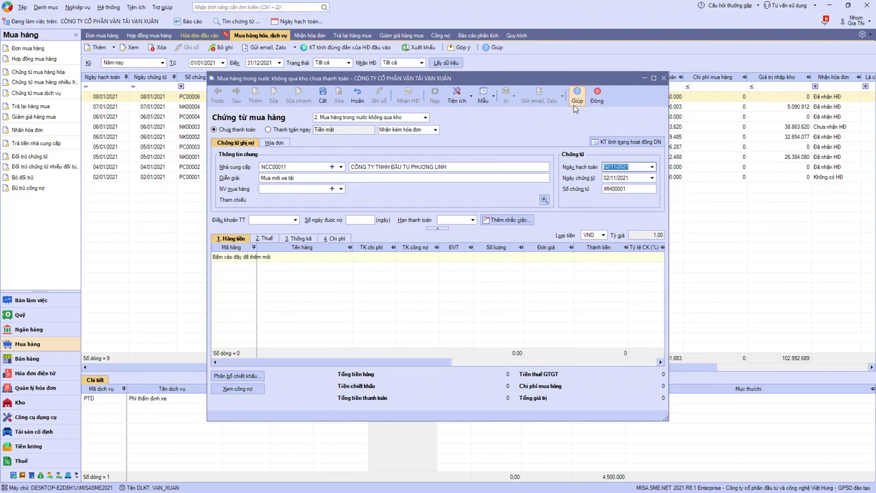
key("alt+Tab")
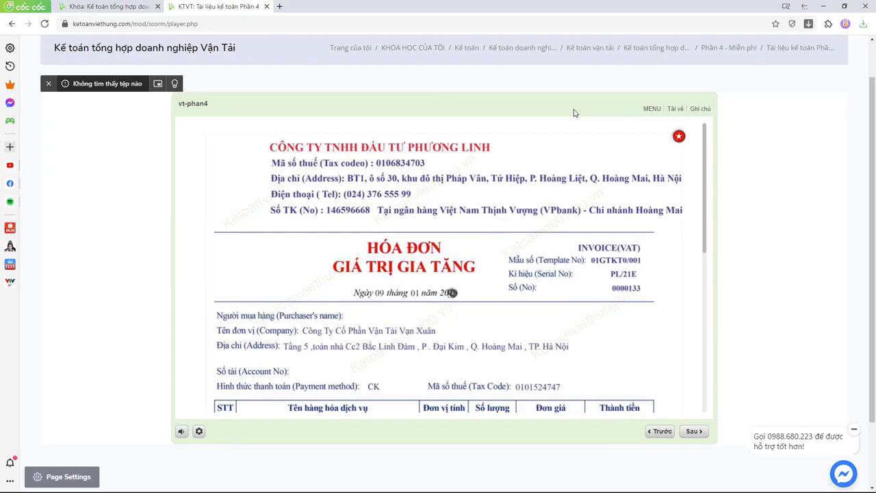
key("alt+Tab")
type("0")
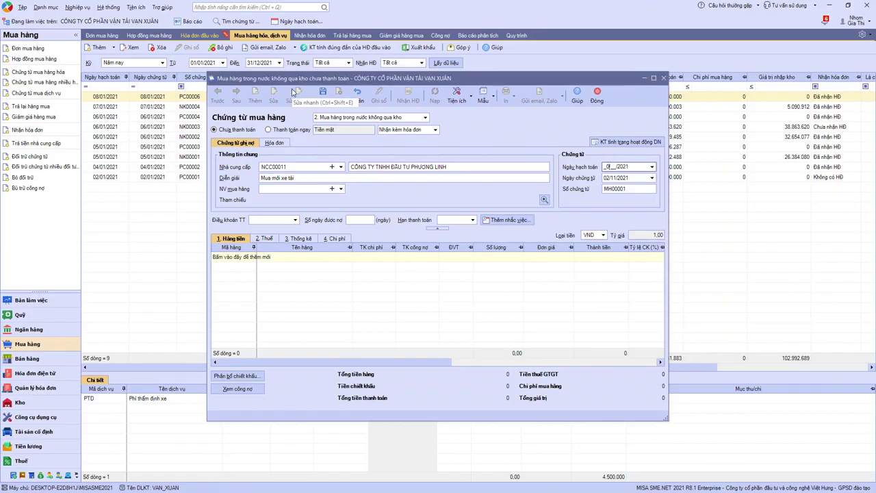
type("1")
left_click(250, 257)
Create item TS.XE TAI EX8 named 'Xe tải Huyndai EX8' as description only.
left_click(252, 258)
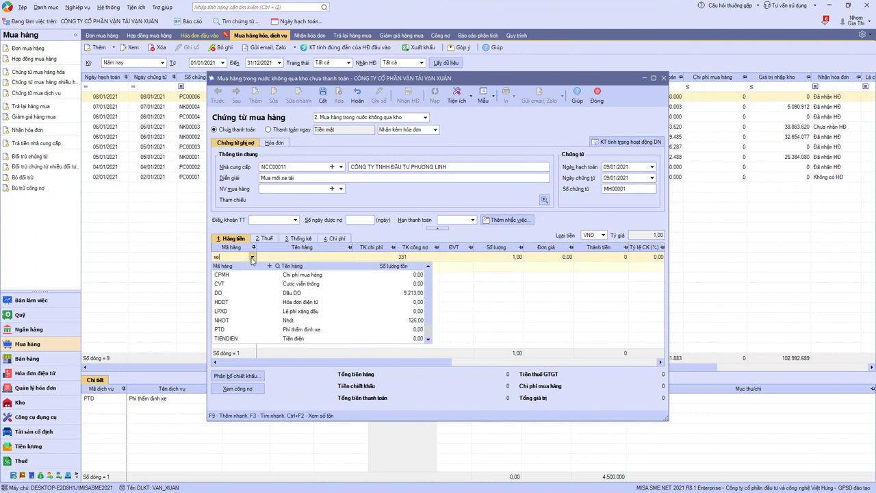
left_click(243, 267)
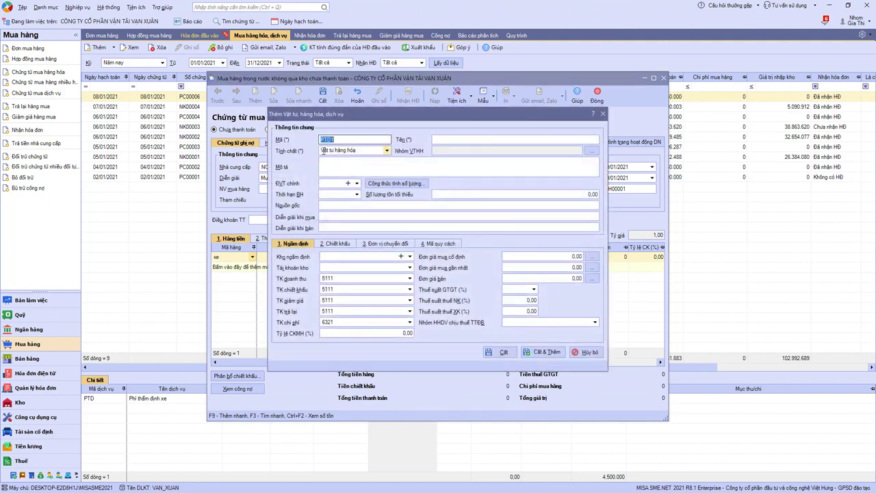
type("TS")
key("alt+Tab")
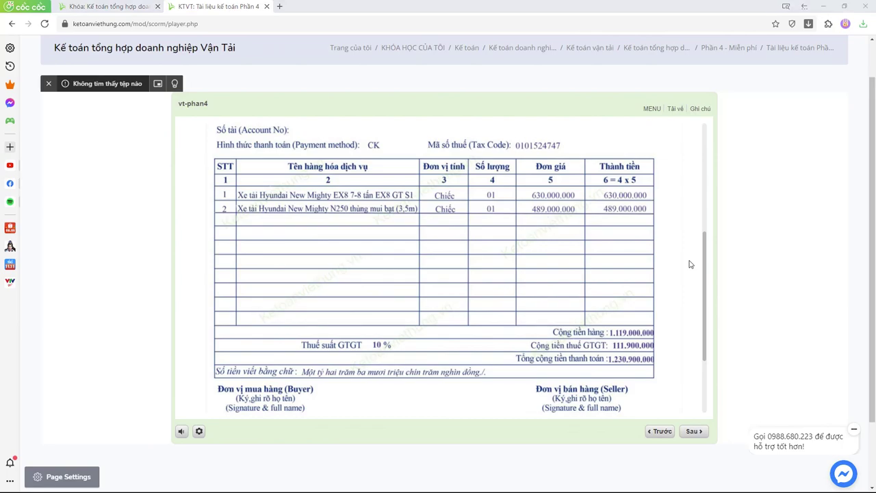
key("alt+Tab")
type(".XE")
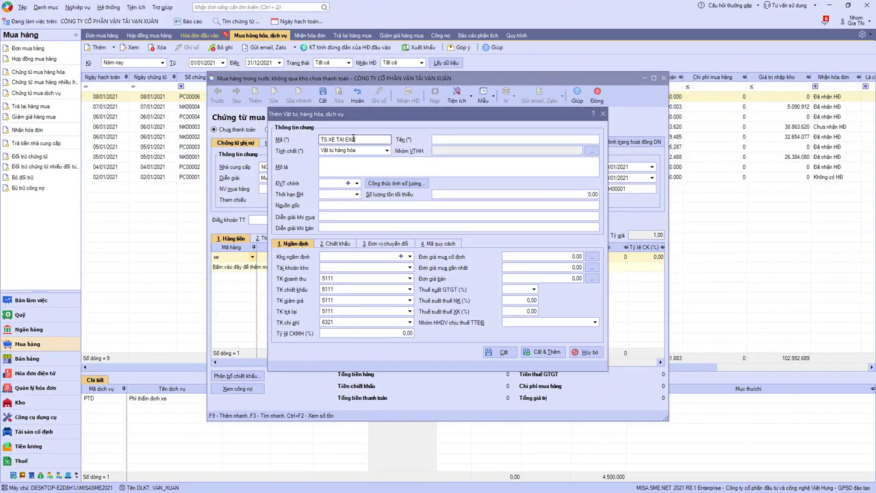
key("alt+Tab")
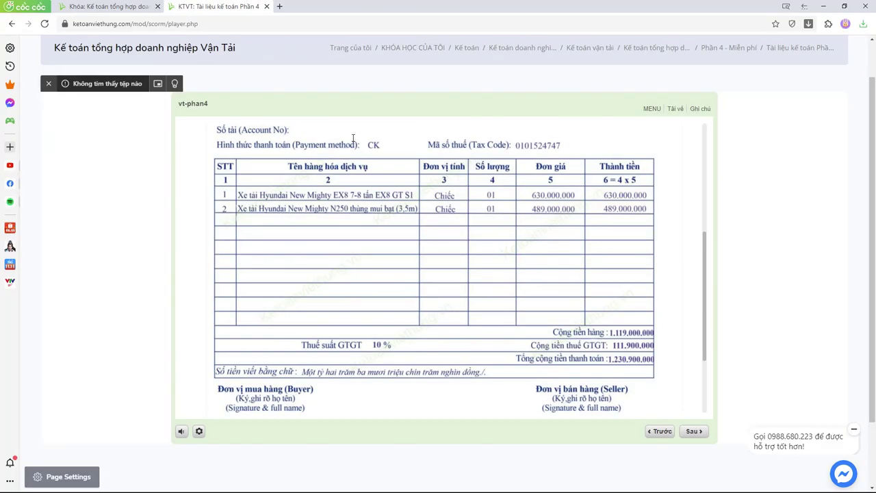
key("alt+Tab")
type("Xe tải Huyndai EX8")
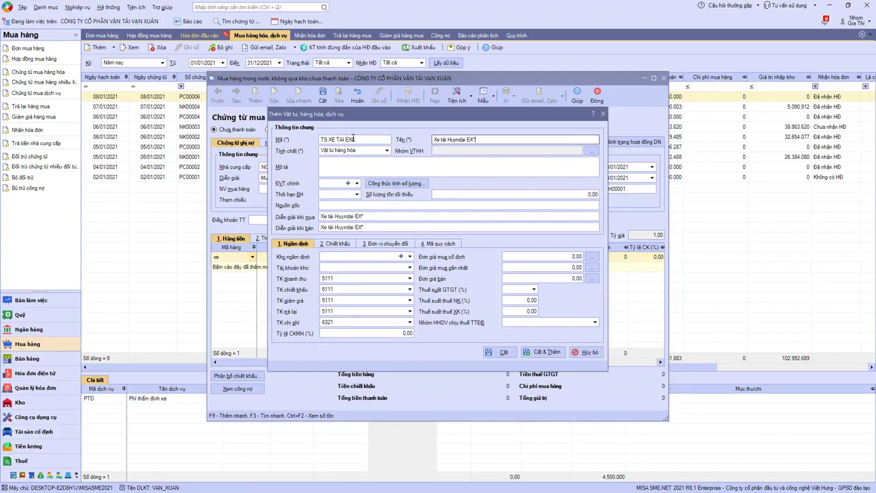
left_click(384, 152)
left_click(387, 151)
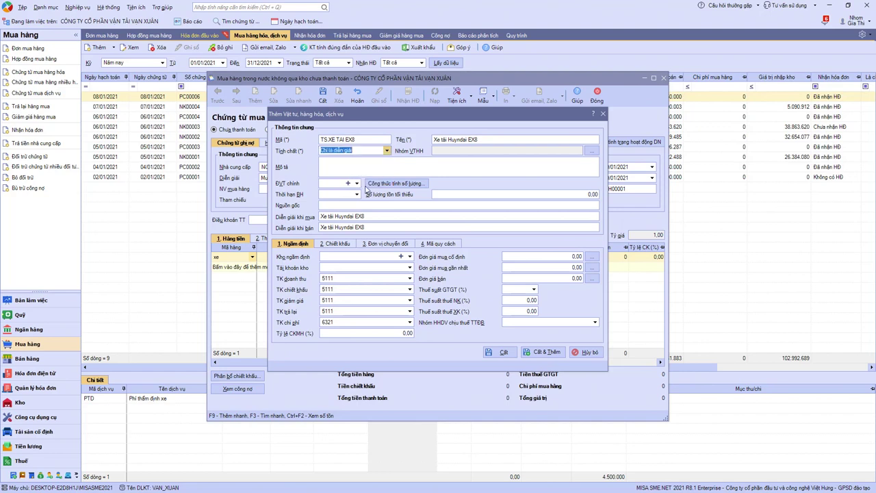
left_click(356, 182)
left_click(500, 193)
Give the EX8 line account 21113, quantity 1, unit price 630.000.000, and add a second line.
key("Tab")
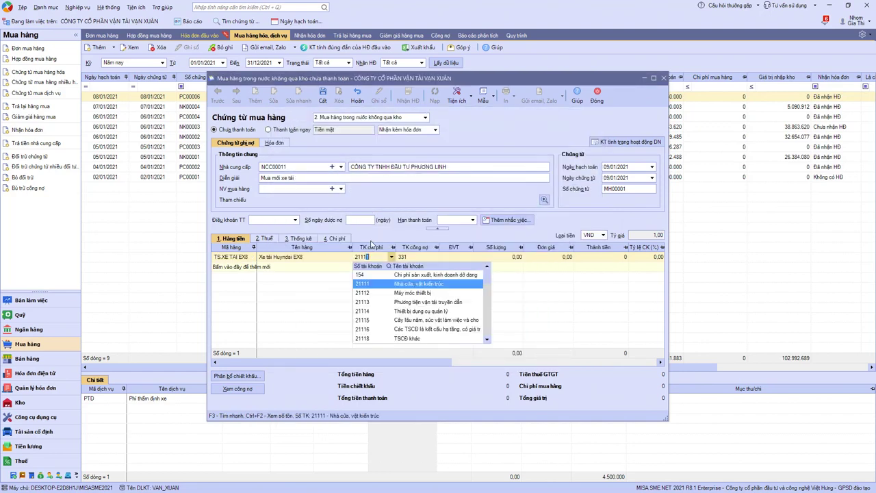
key("Down")
key("Down")
key("Tab")
key("Tab")
key("Tab")
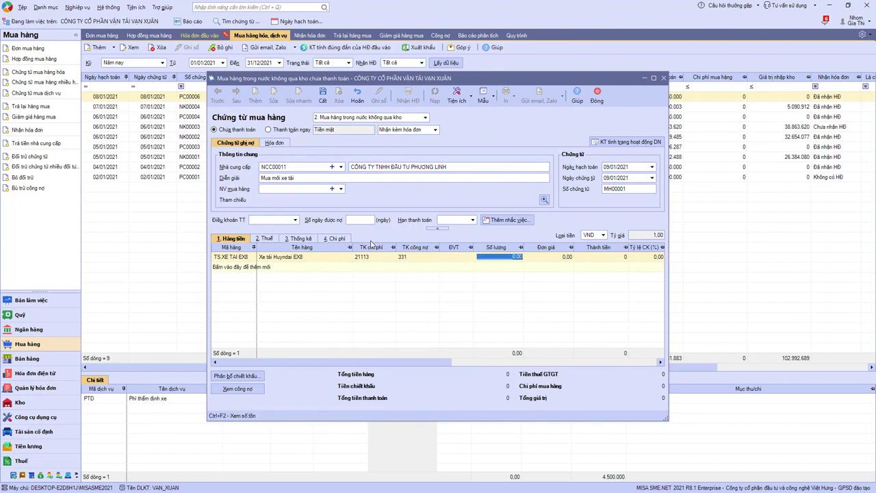
type("1")
key("Tab")
key("alt+Tab")
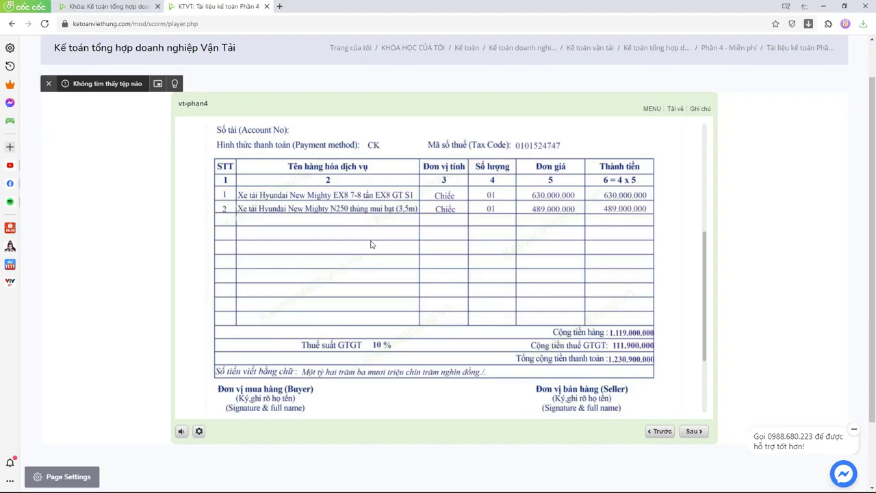
key("alt+Tab")
type("6.300")
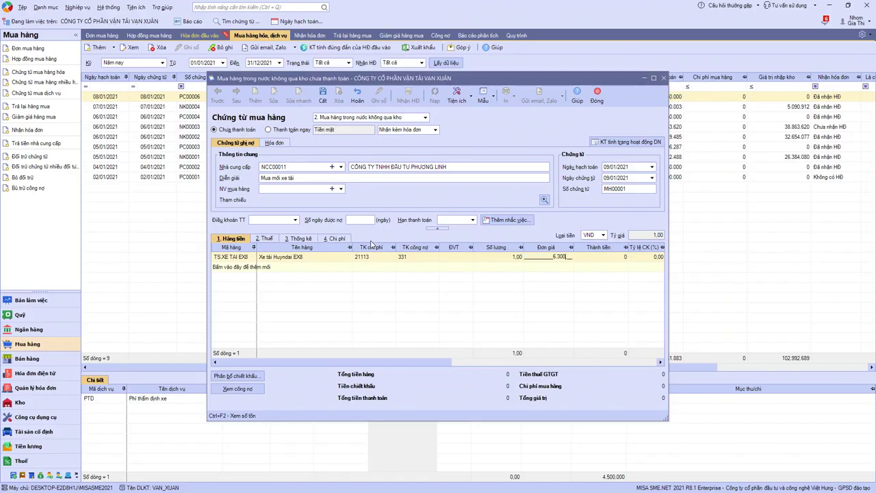
type(".000.000")
key("Tab")
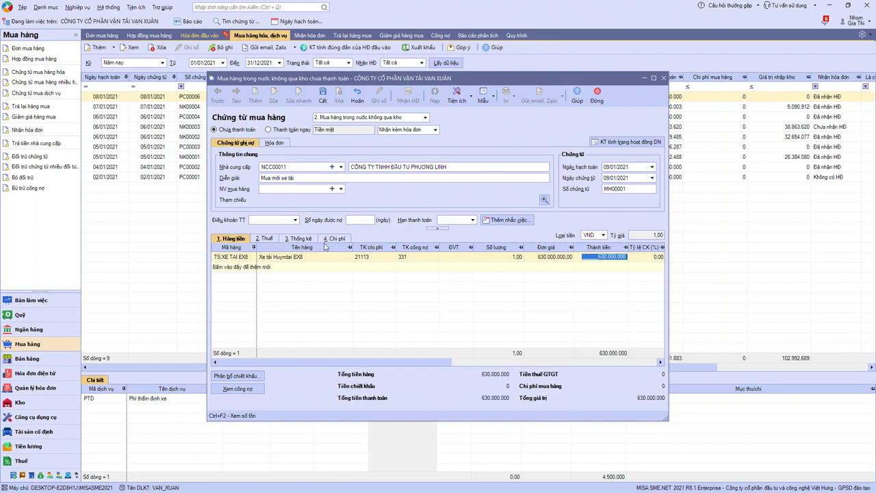
left_click(231, 267)
left_click(252, 267)
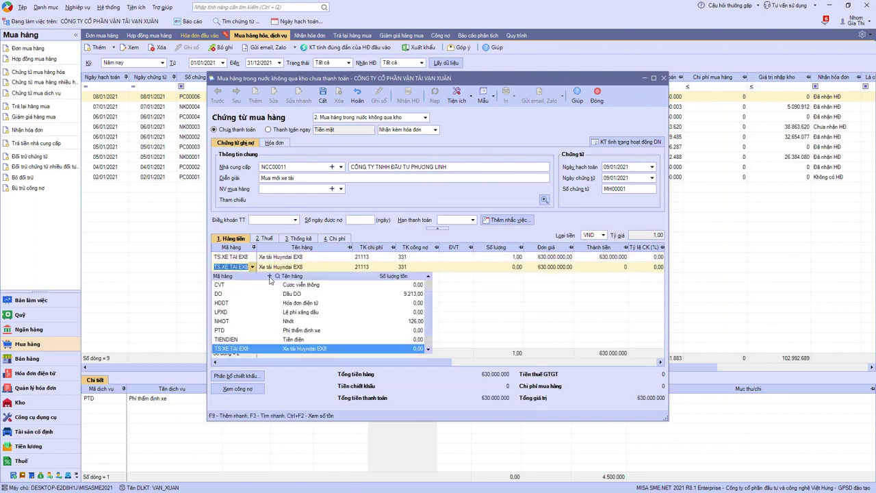
Create item TS.XE TAI N250 named 'Xe tải Huyndai N250' as description only.
key("Return")
key("alt+Tab")
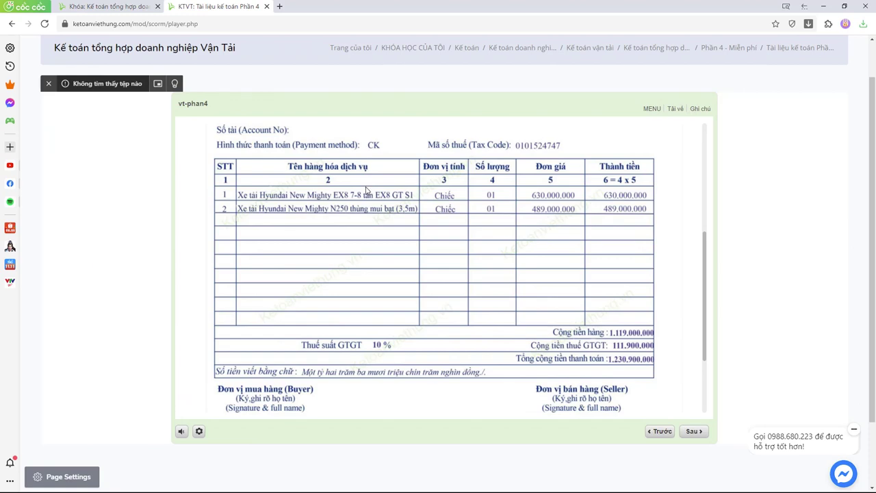
key("alt+Tab")
double_click(351, 140)
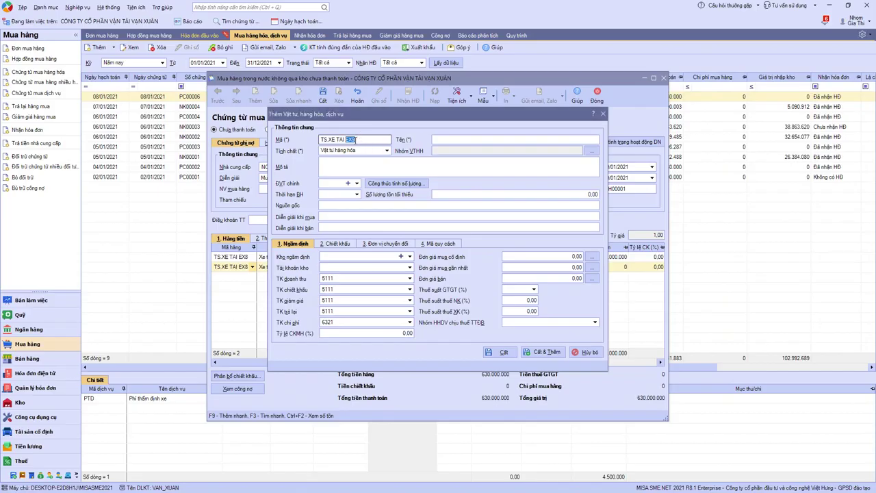
type("N250")
key("Tab")
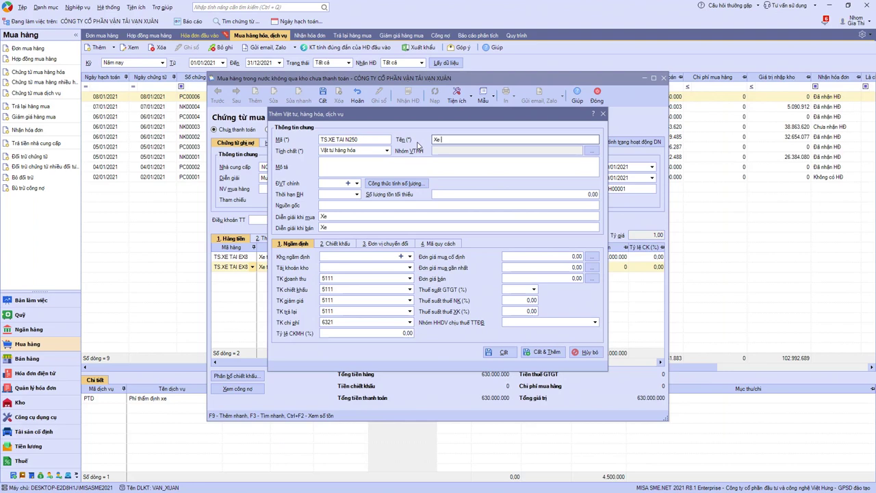
type("Xe tải Huyndai N250")
left_click(387, 150)
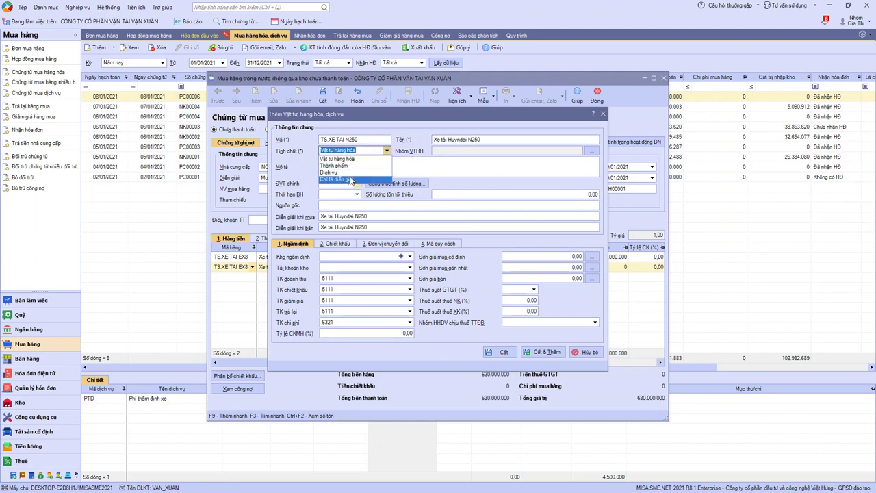
left_click(351, 182)
left_click(501, 193)
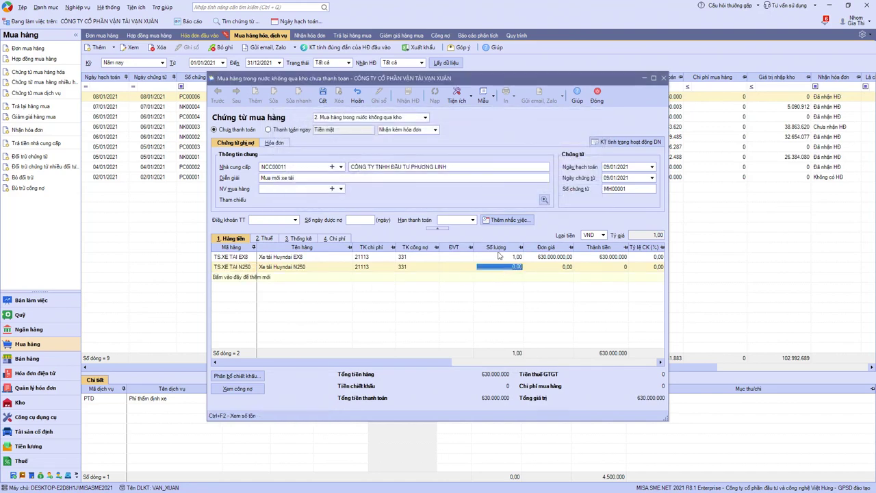
Enter unit price 489.000.000 on the N250 line.
key("alt+Tab")
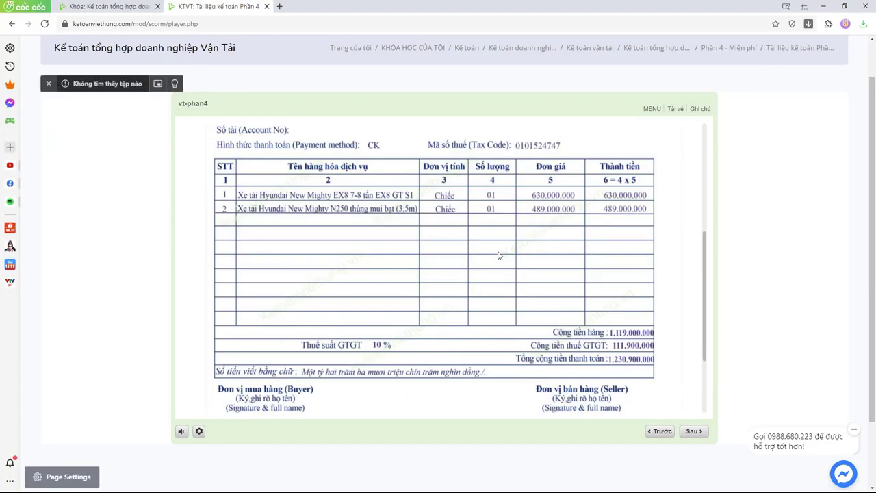
key("alt+Tab")
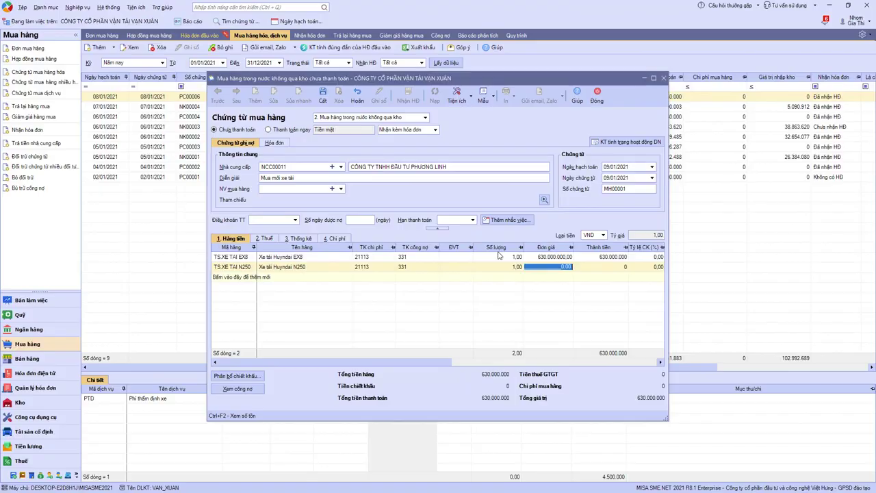
key("Tab")
type("489000000")
left_click(265, 239)
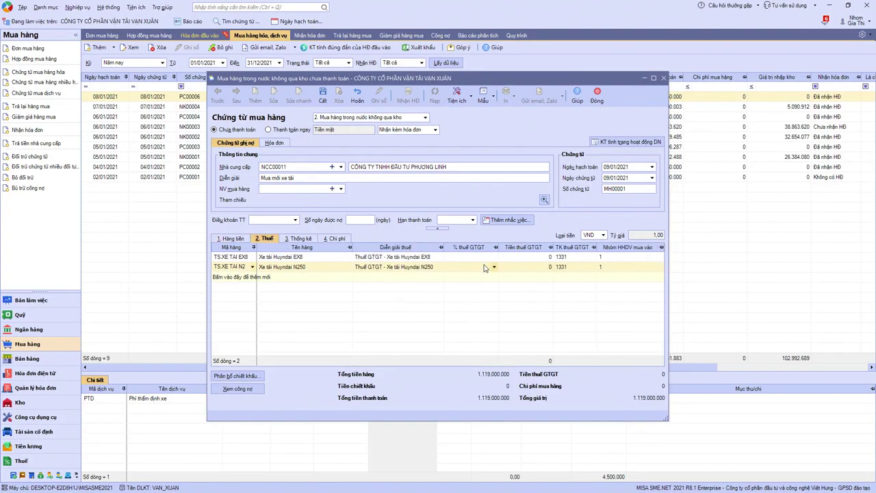
Set 10% VAT on both the EX8 and N250 truck lines.
left_click(488, 257)
left_click(494, 257)
left_click(471, 283)
left_click(494, 267)
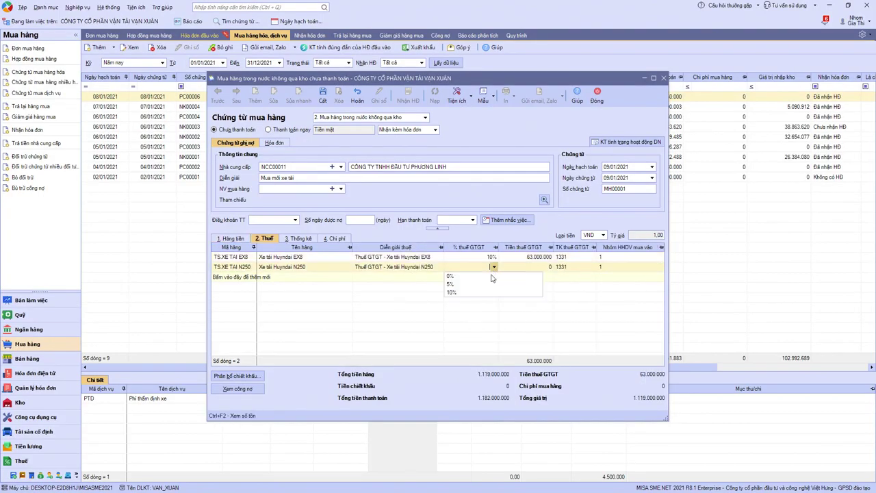
left_click(475, 293)
Check totals 1.119.000.000 goods, 111.900.000 VAT, 1.230.900.000 payment against the invoice.
left_click(231, 238)
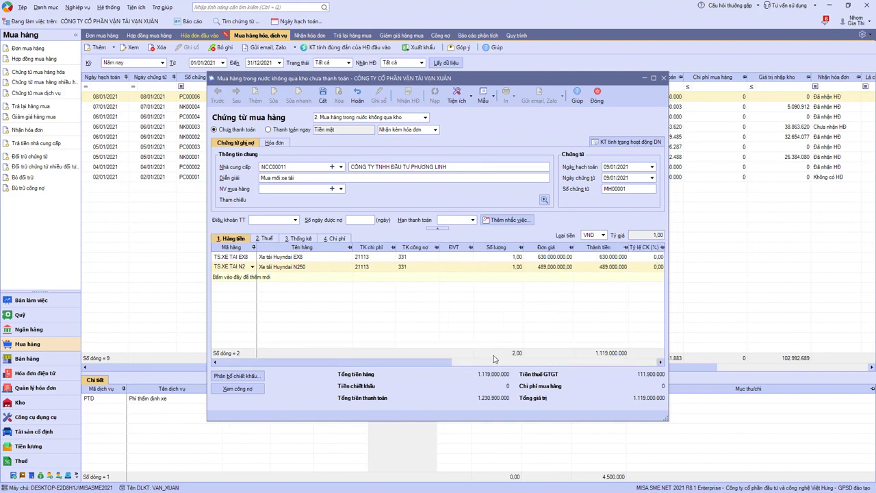
left_click(485, 376)
left_click(646, 376)
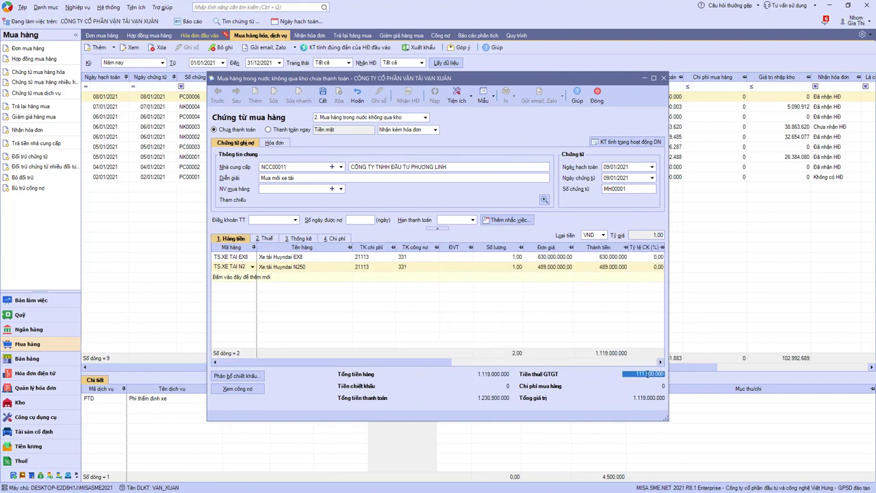
left_click(489, 398)
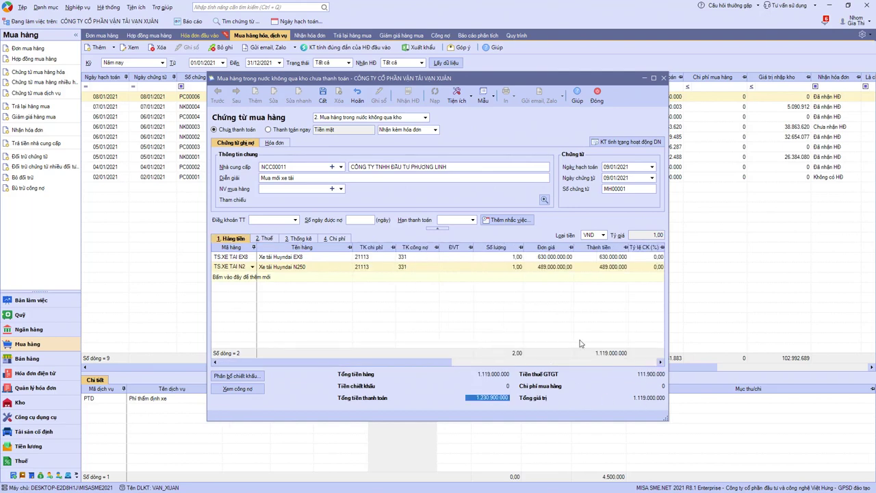
key("alt+Tab")
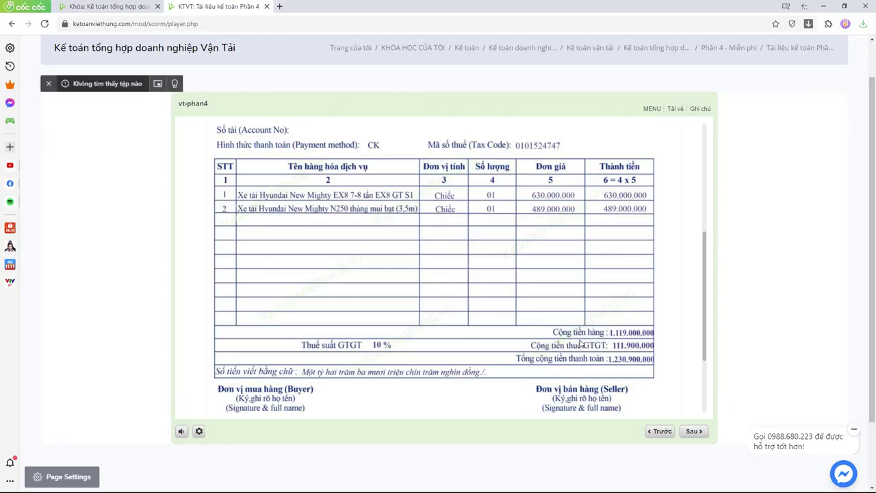
Enter invoice number 0000133, then save and close purchase voucher MH00001.
key("alt+Tab")
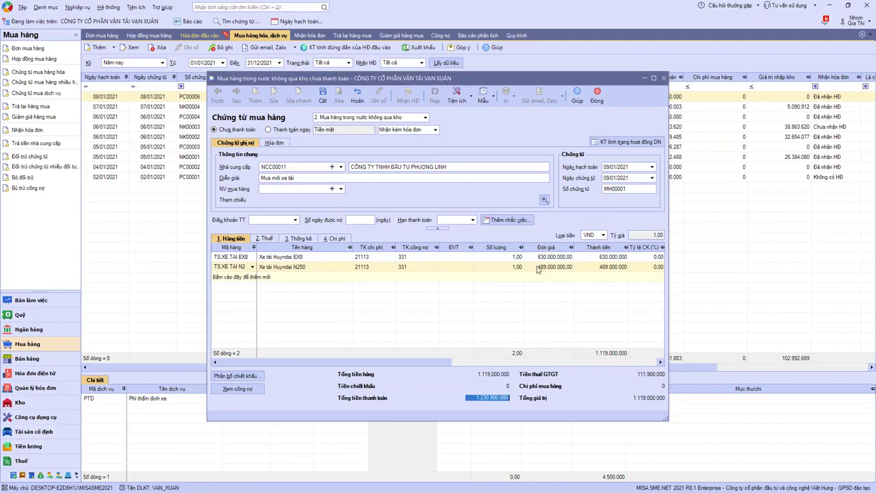
left_click(275, 142)
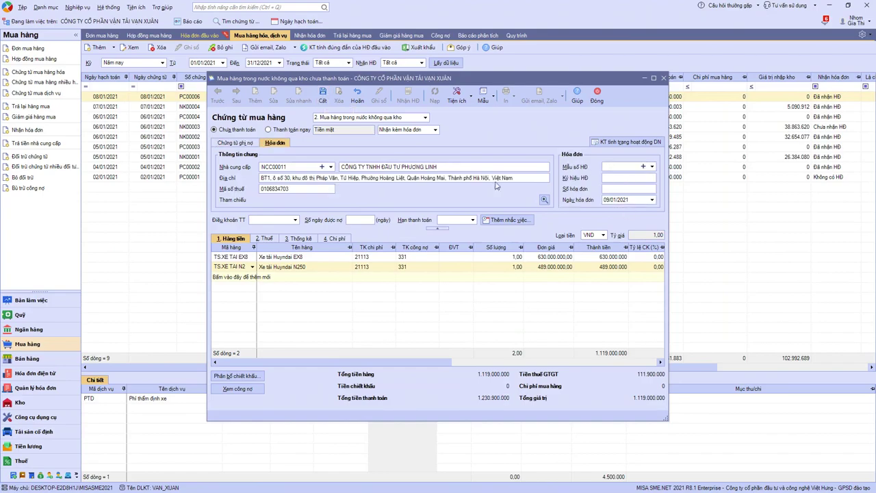
key("alt+Tab")
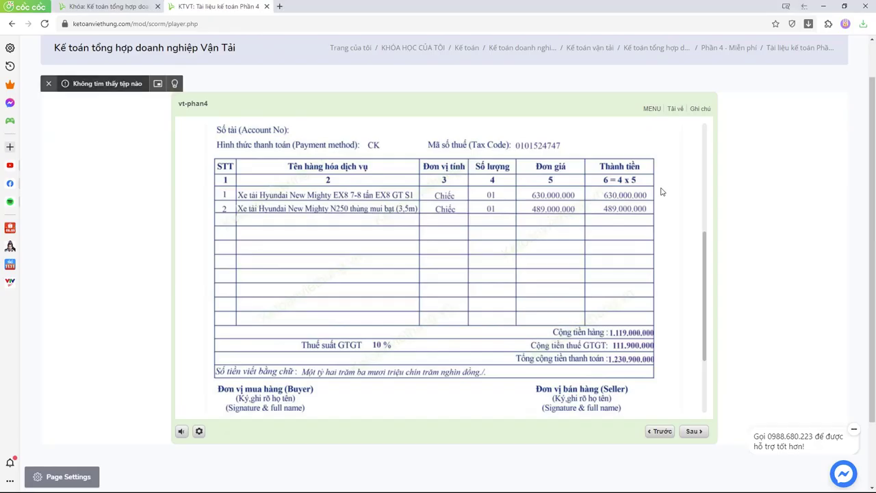
scroll(663, 193, "up", 5)
key("alt+Tab")
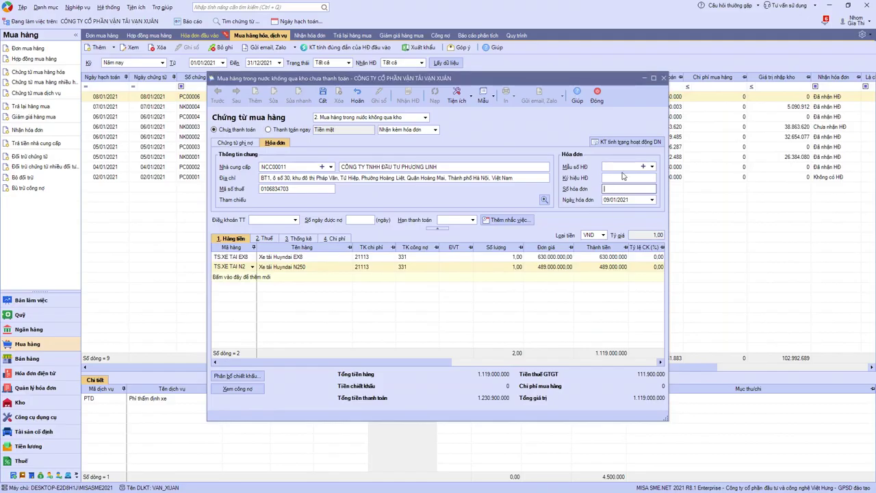
type("0000133")
left_click(265, 238)
left_click(322, 95)
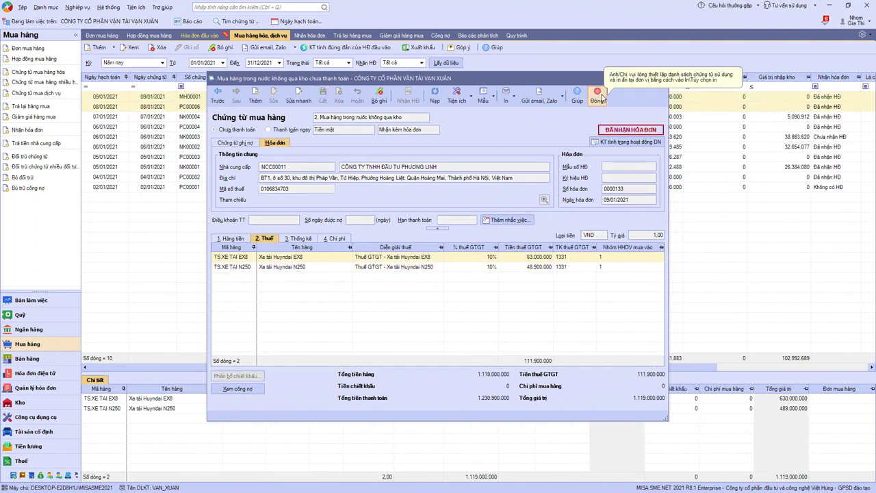
left_click(597, 94)
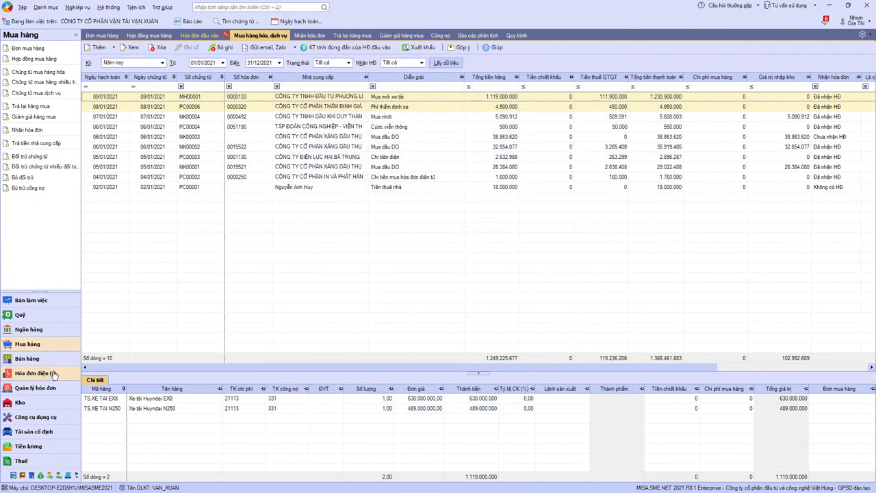
Record asset TS.XETAIEX8 'Xe tải Huyndai EX8', type Phương tiện vận tải, truyền dẫn, department BPDIEUXE.
left_click(43, 433)
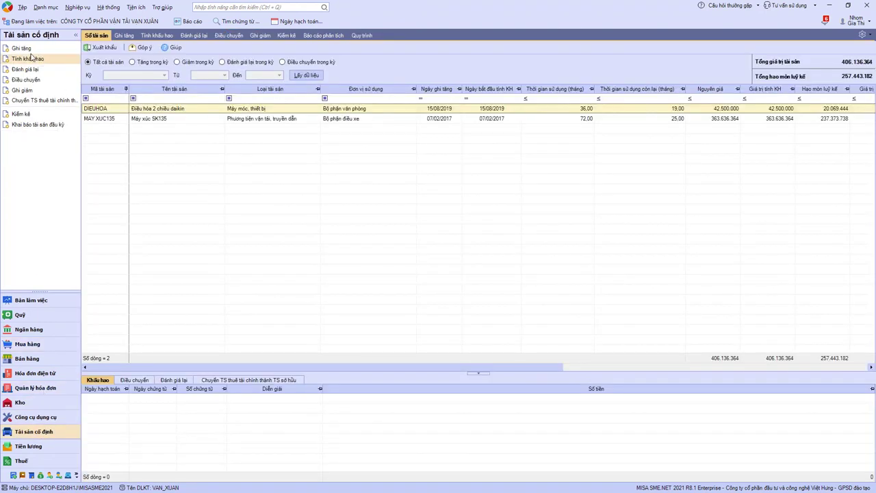
left_click(31, 49)
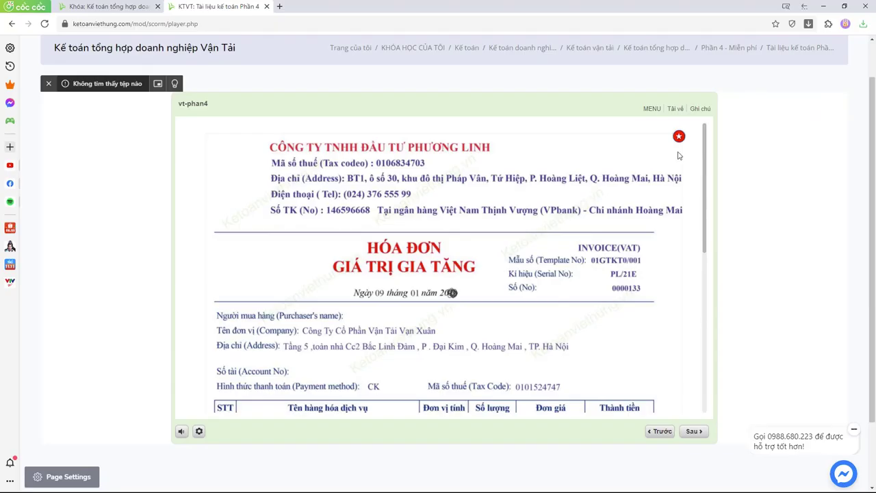
left_click(677, 137)
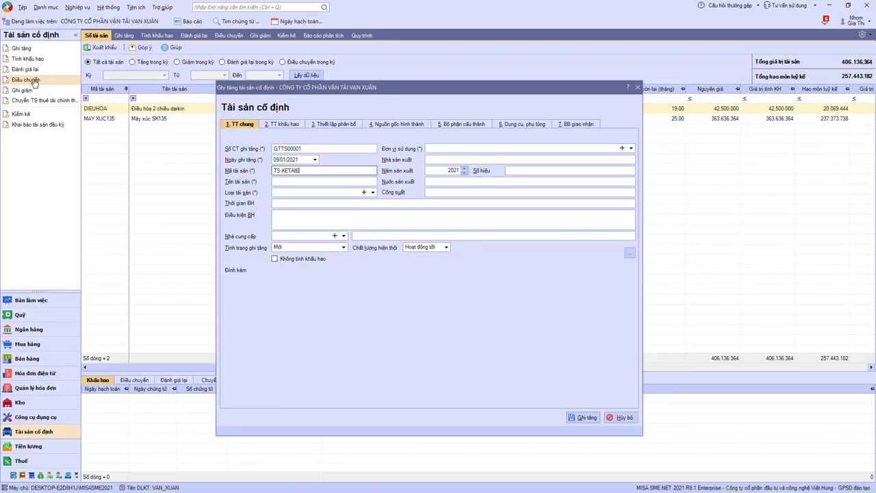
key("Tab")
type("X")
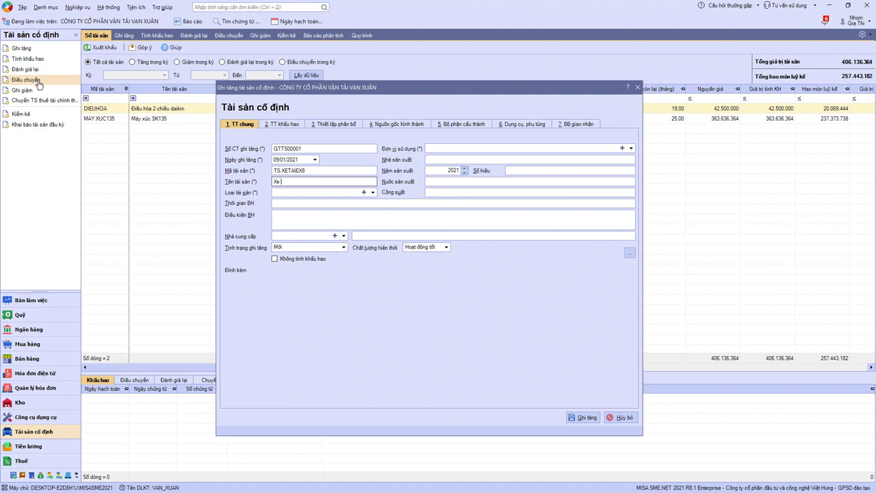
type("e tải Huyndai EX8")
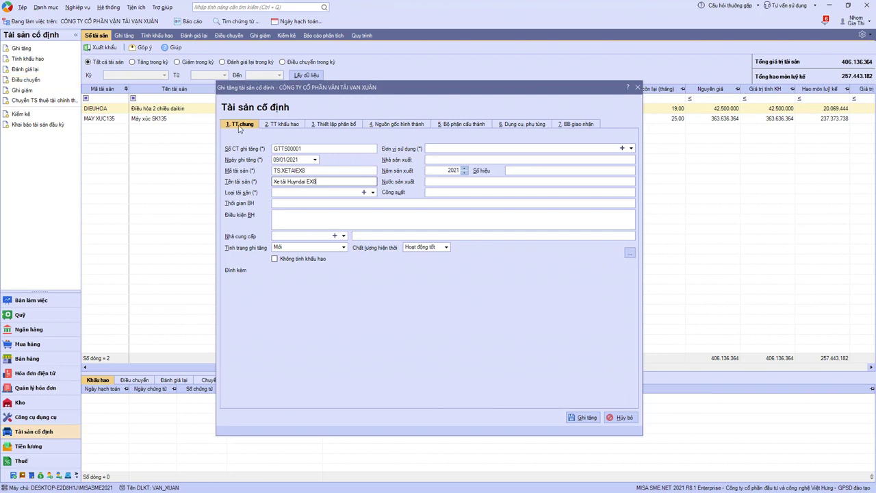
left_click(373, 192)
left_click(411, 239)
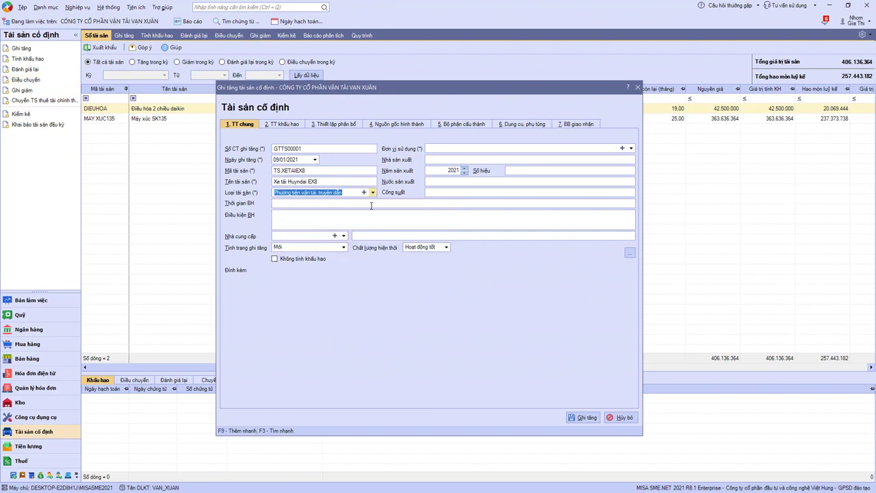
left_click(631, 147)
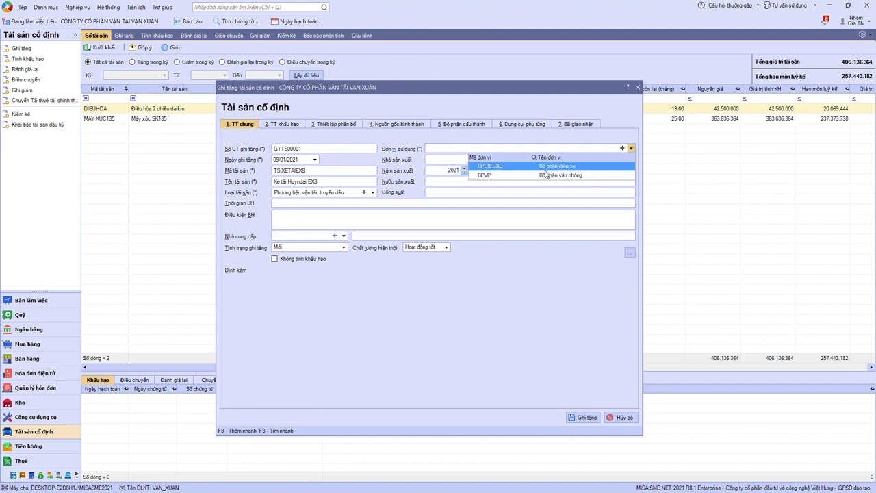
left_click(545, 168)
left_click(288, 126)
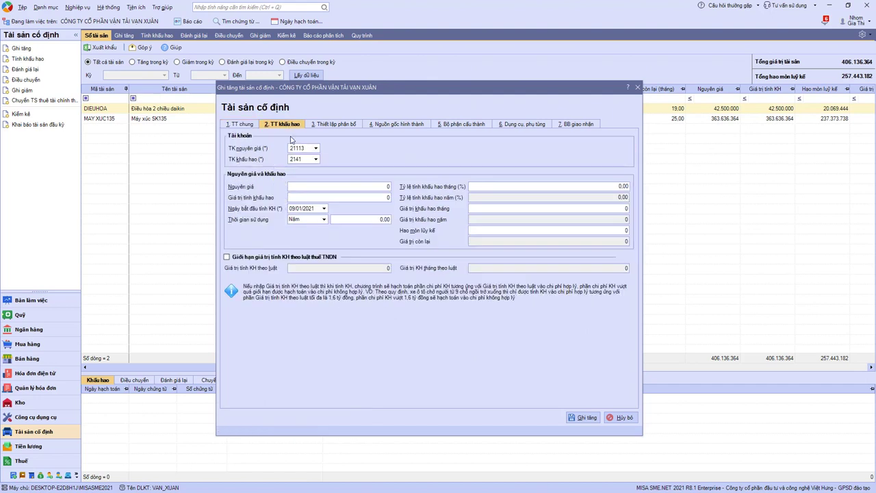
Set original cost 630.000.000 and an 84-month useful life, then begin BPDIEUXE's expense account.
left_click(330, 187)
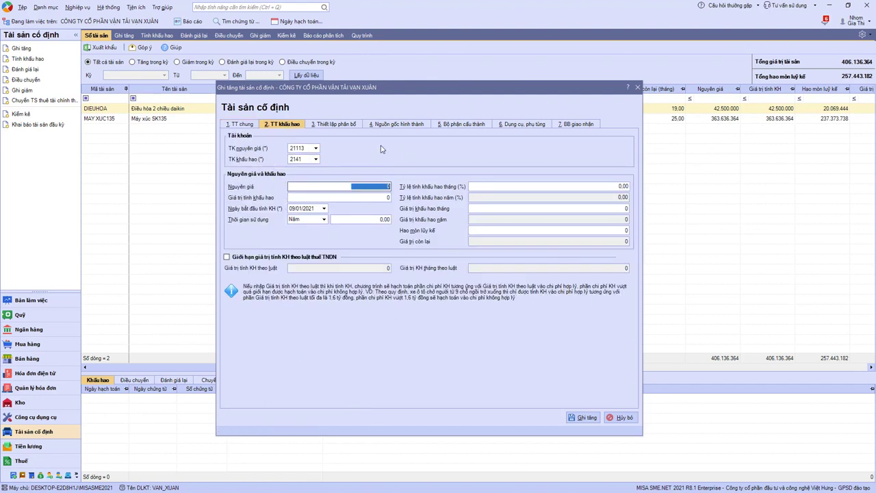
type("630.000.00")
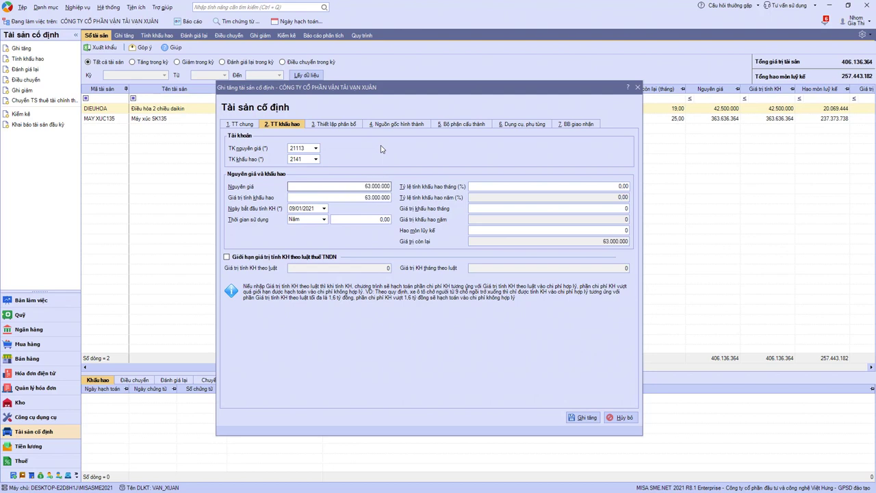
type("0")
left_click(324, 219)
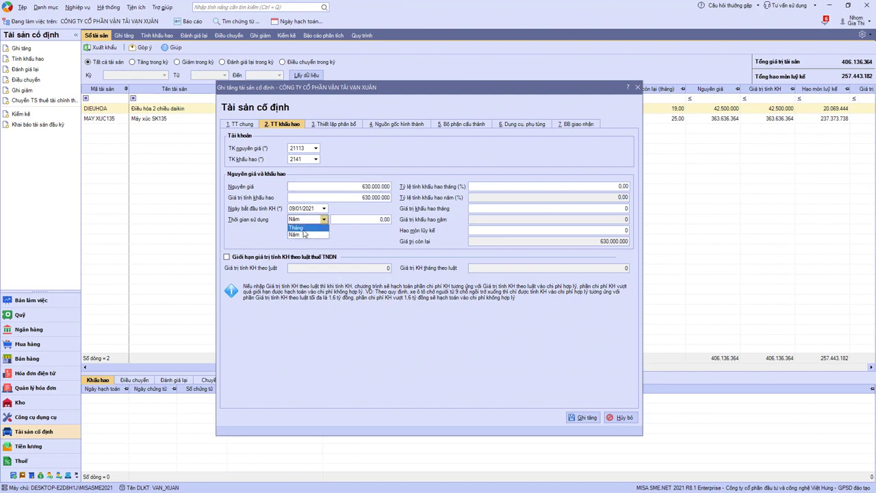
left_click(303, 228)
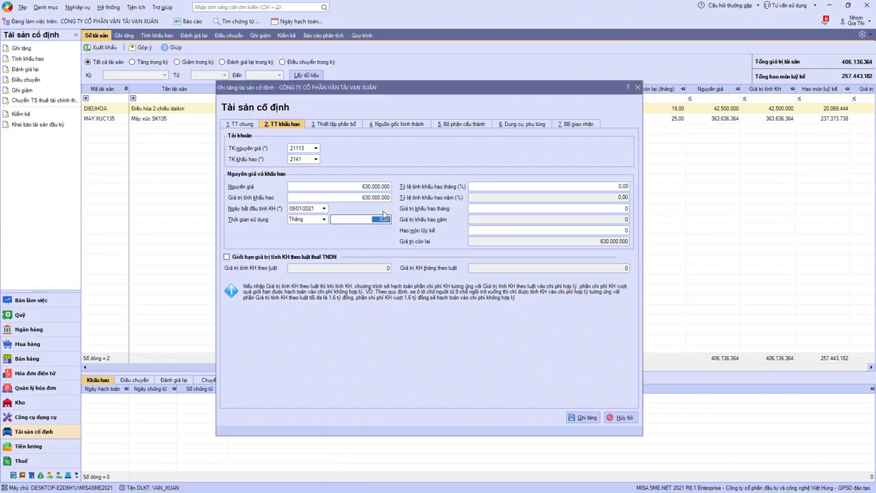
type("84")
key("Tab")
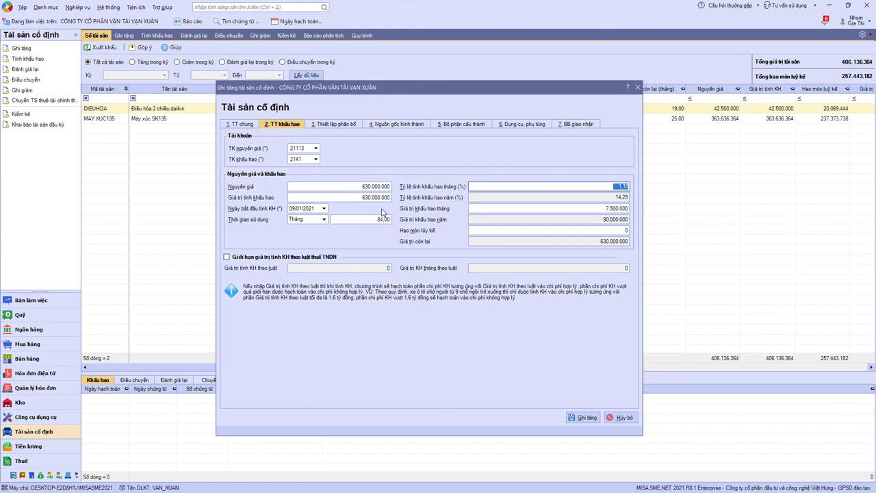
left_click(335, 124)
left_click(452, 151)
Allocate BPDIEUXE's depreciation to expense account 154 with cost item SXC.KH.
type("15")
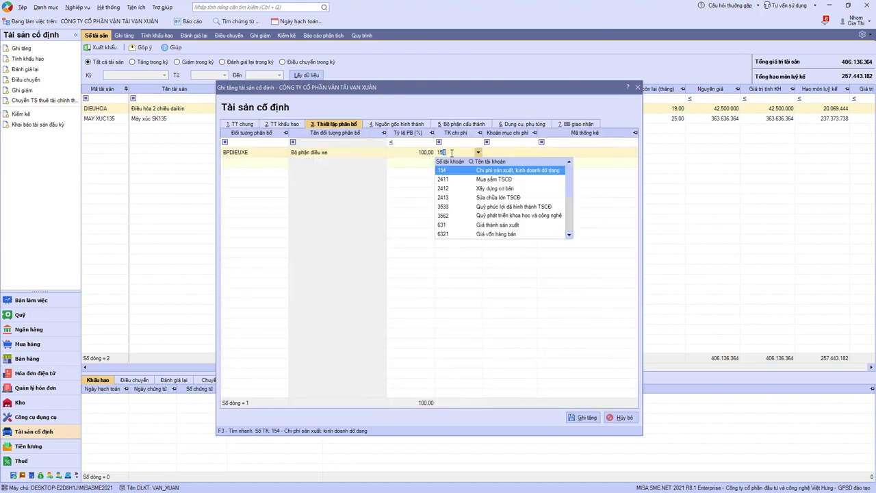
key("Tab")
type("S")
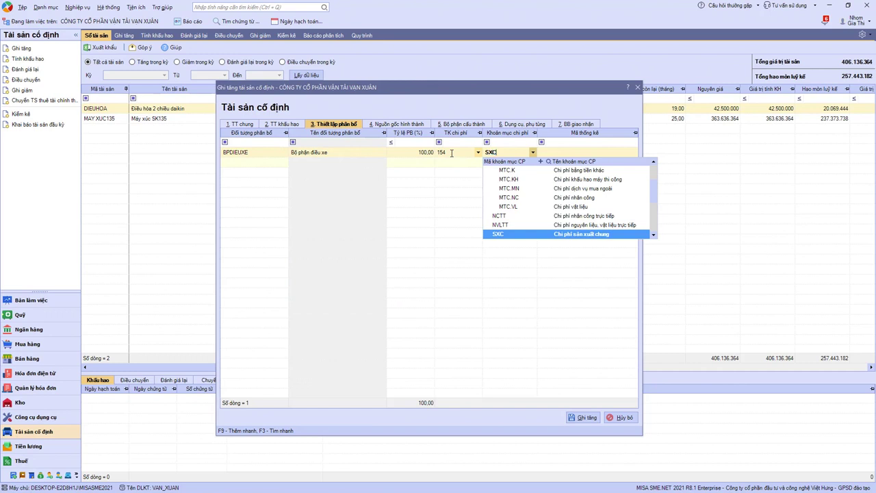
key("Down")
key("Down")
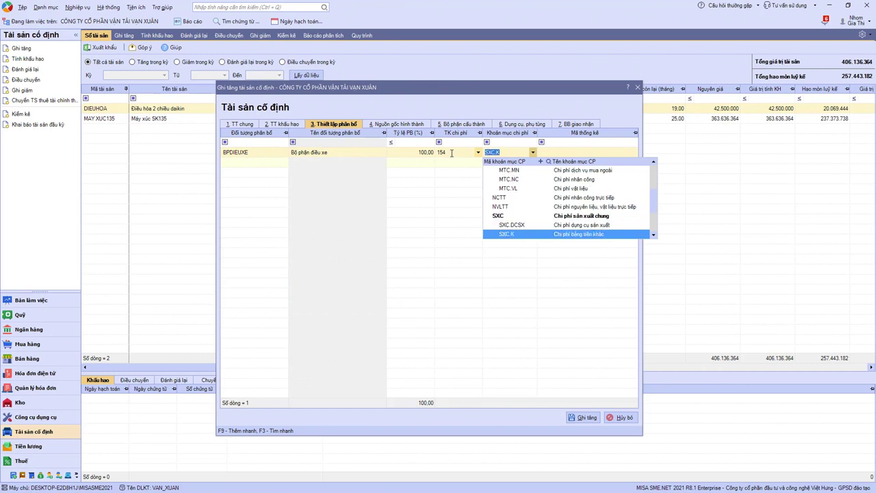
key("Down")
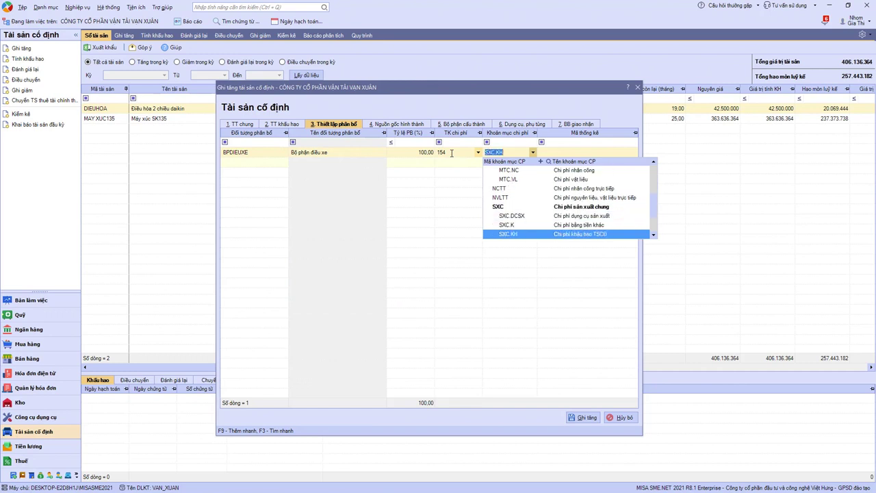
key("Tab")
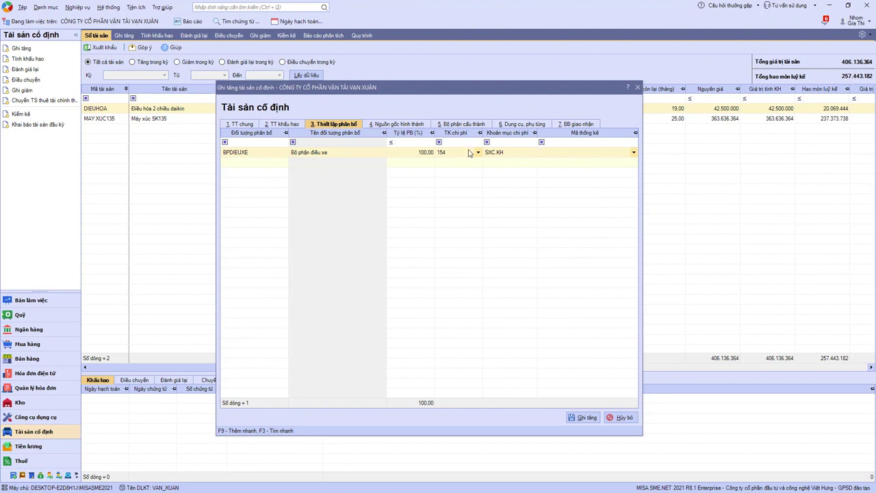
left_click(455, 152)
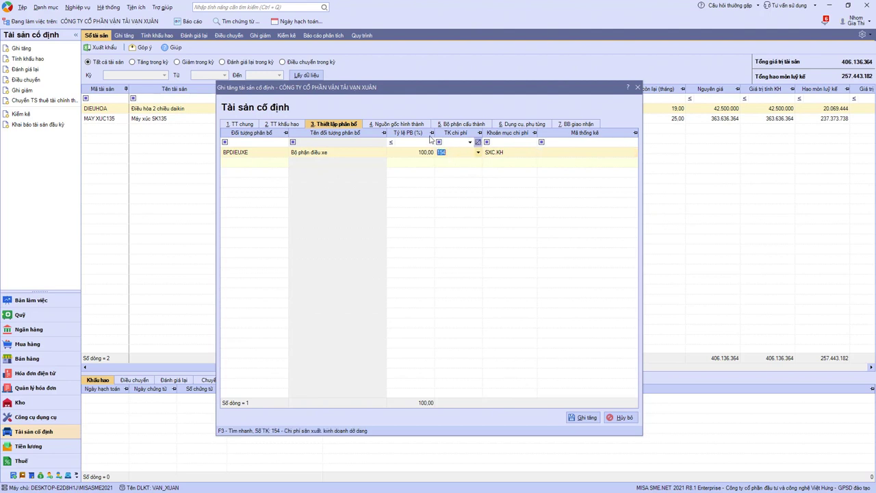
left_click(395, 126)
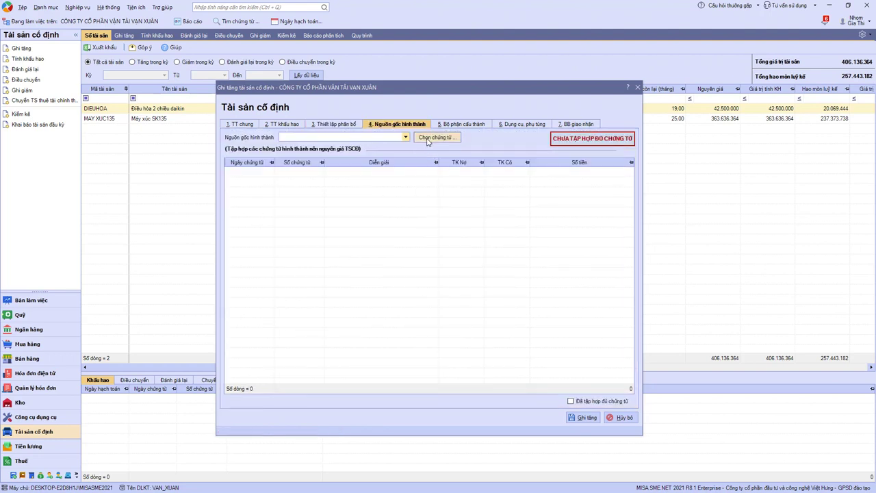
Link this year's purchase voucher MH00001 as the truck's source of origin.
left_click(416, 144)
left_click(406, 161)
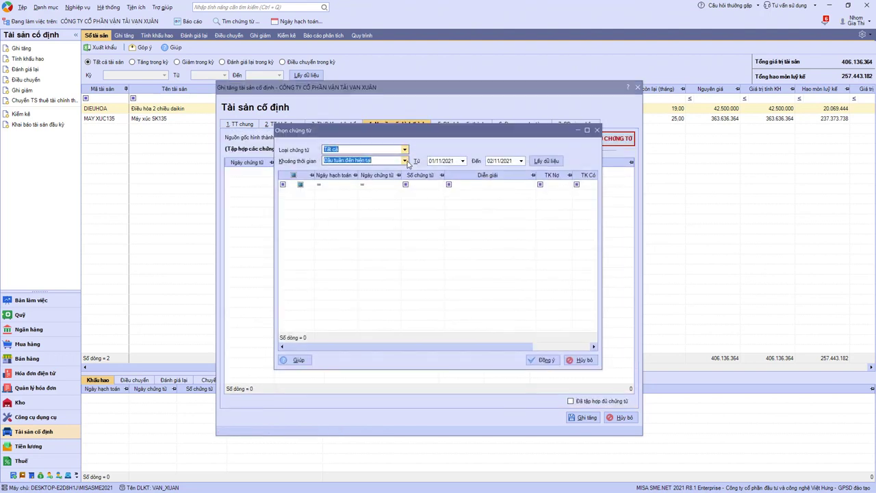
left_click(335, 203)
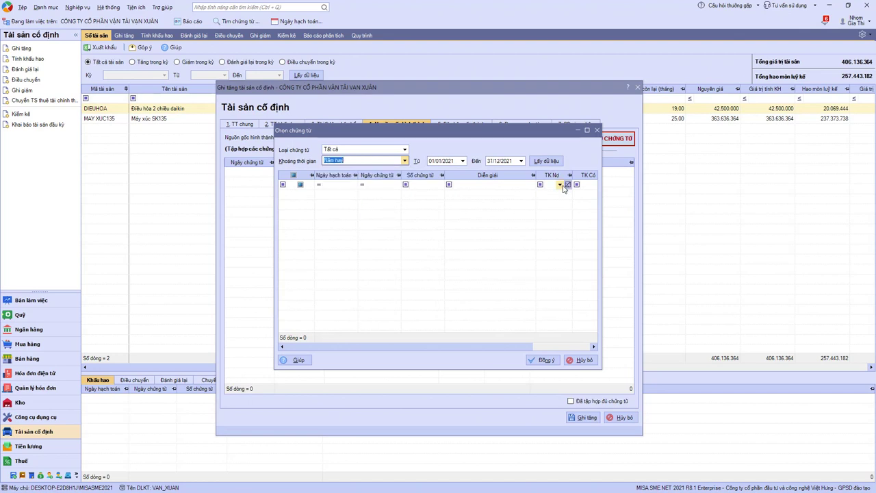
left_click(546, 161)
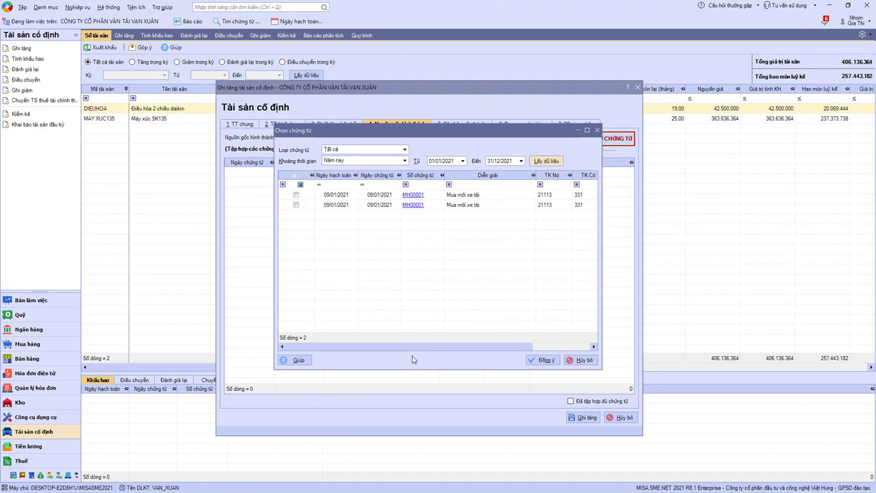
mouse_move(405, 348)
left_mouse_down()
mouse_move(473, 352)
mouse_move(407, 354)
left_mouse_up()
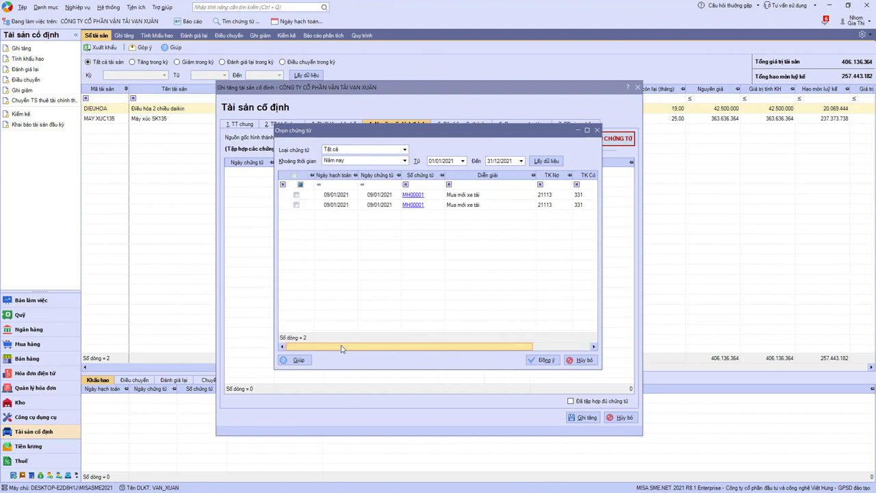
left_click(296, 195)
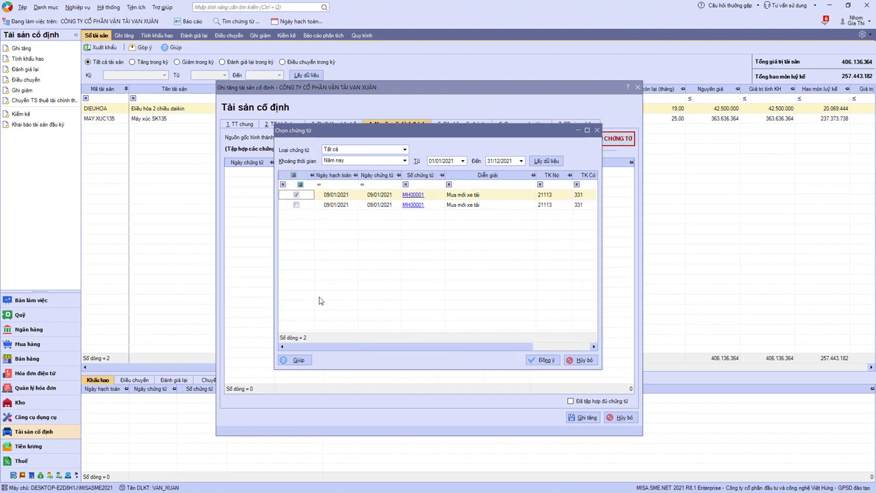
mouse_move(355, 349)
left_mouse_down()
mouse_move(401, 351)
mouse_move(369, 351)
left_mouse_up()
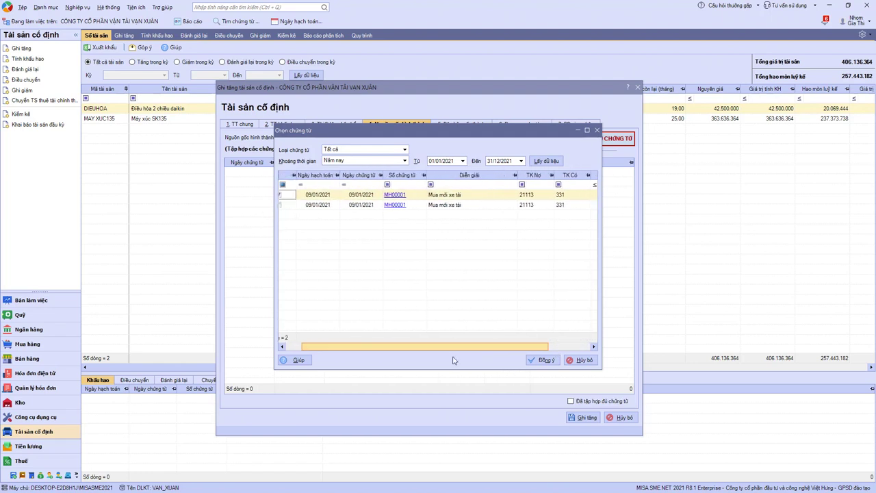
left_click(542, 359)
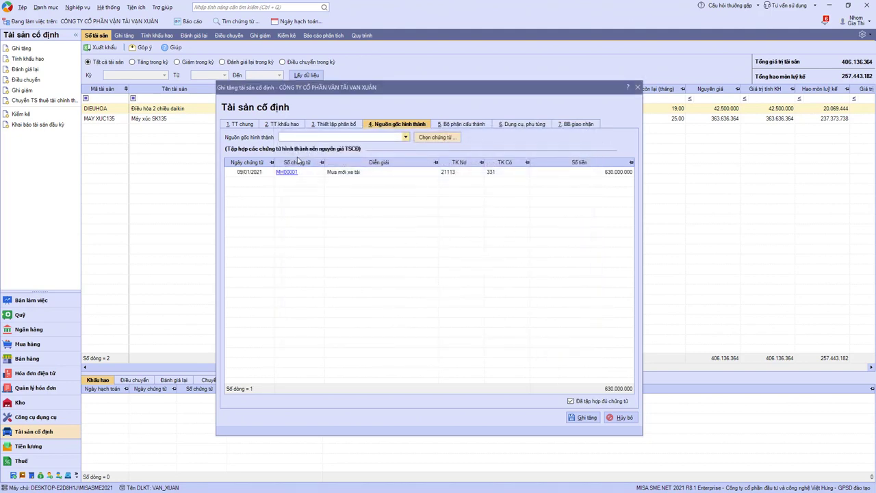
Review the depreciation and general tabs, then save and close the asset entry.
left_click(277, 125)
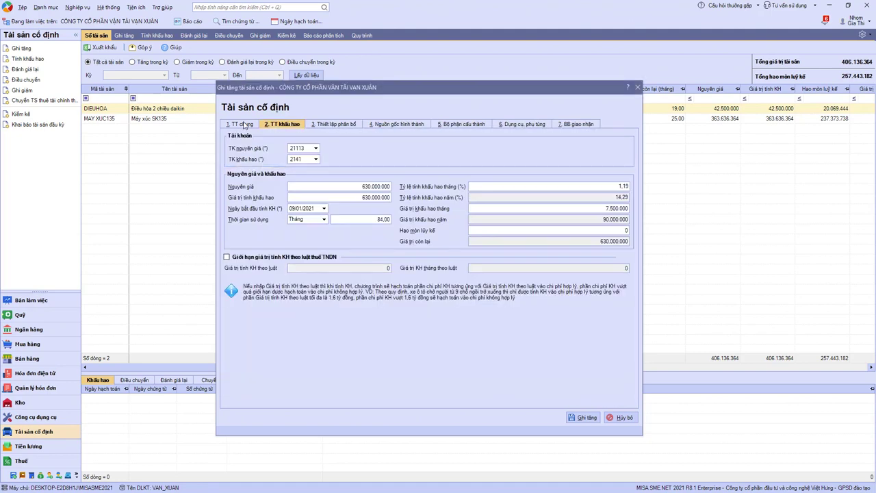
left_click(243, 125)
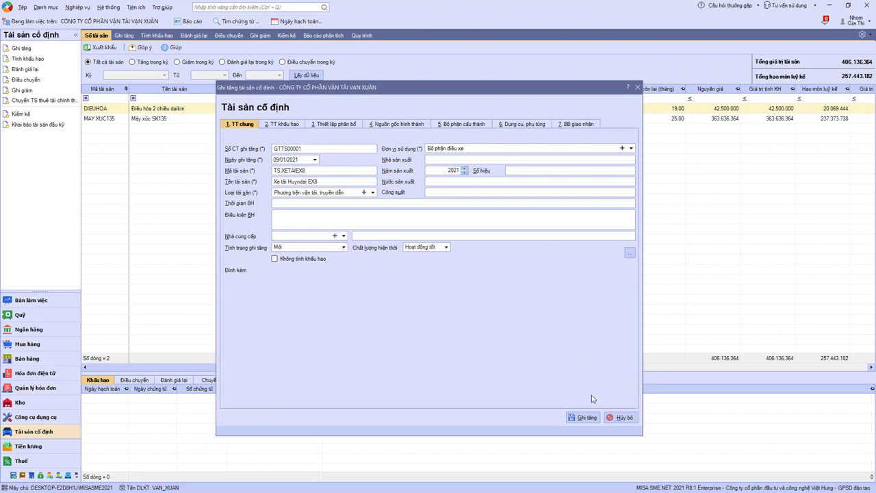
key("Escape")
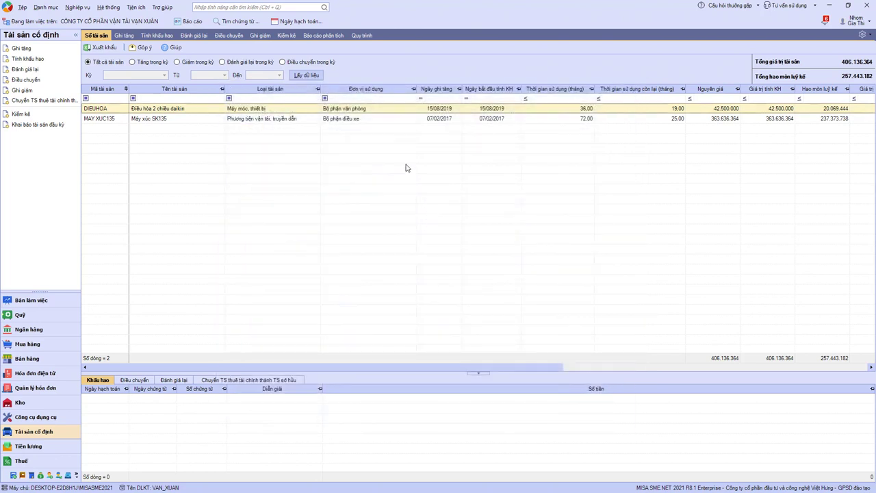
Reload the asset list, list this year's asset increases, and re-save voucher GTTS00001.
left_click(306, 76)
left_click_drag(38, 292, 41, 173)
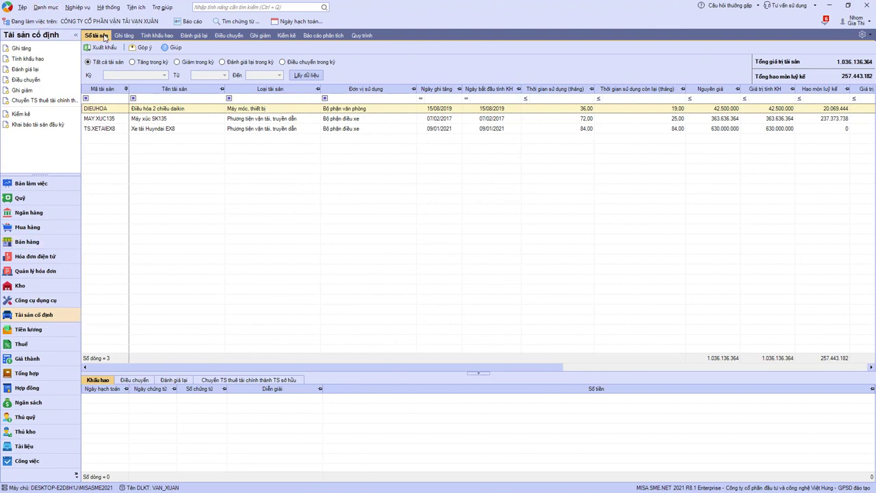
left_click(124, 35)
left_click(164, 63)
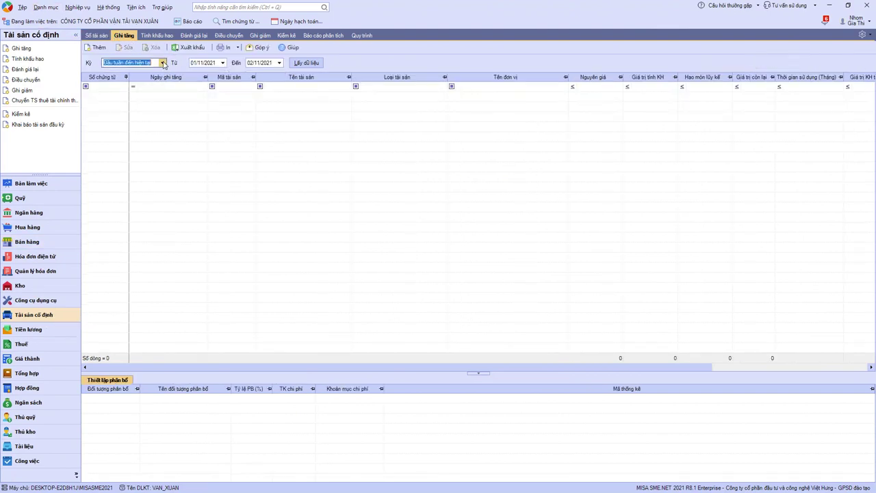
left_click(137, 112)
left_click(289, 63)
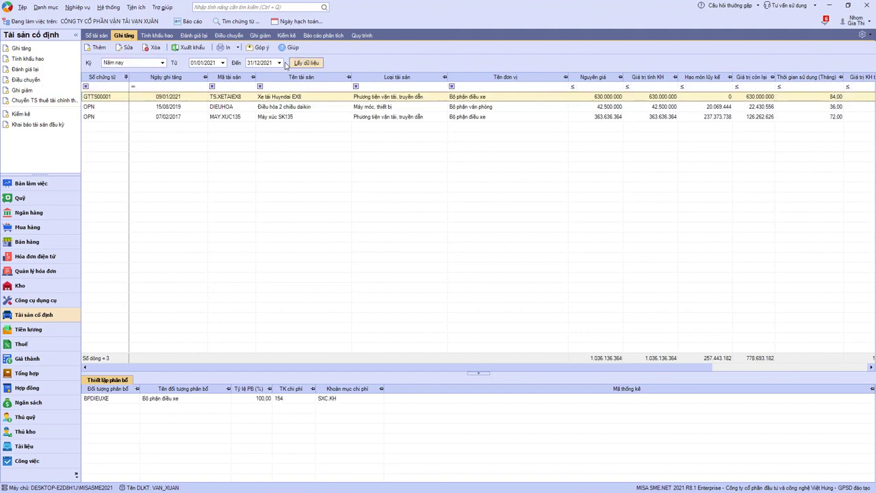
double_click(238, 98)
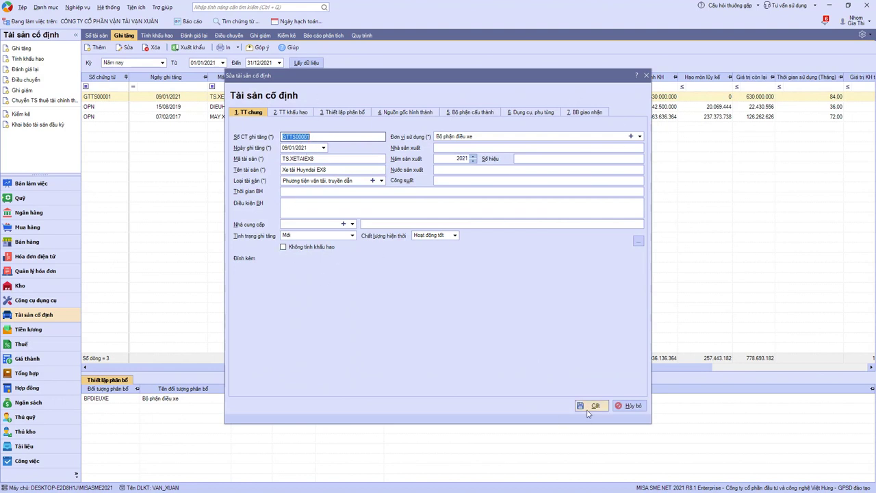
left_click(588, 412)
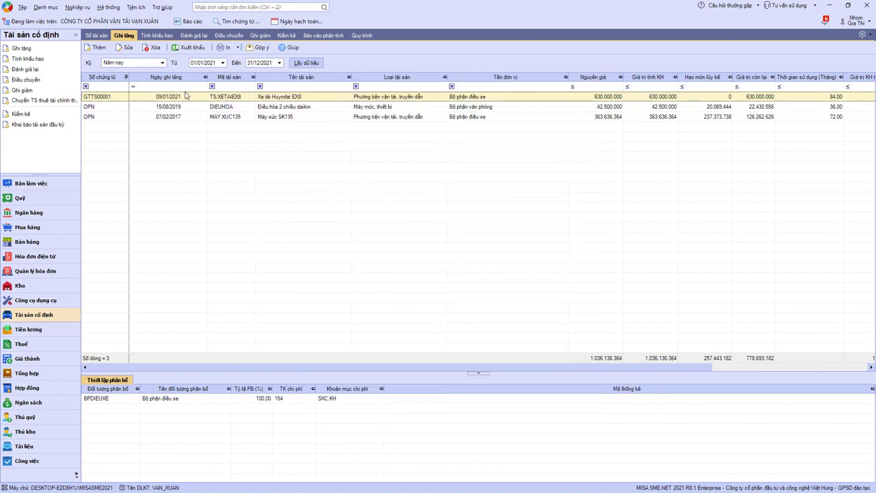
Start new asset increase GTTS00002 with increase date 09/01/2021.
left_click(45, 60)
left_click(473, 263)
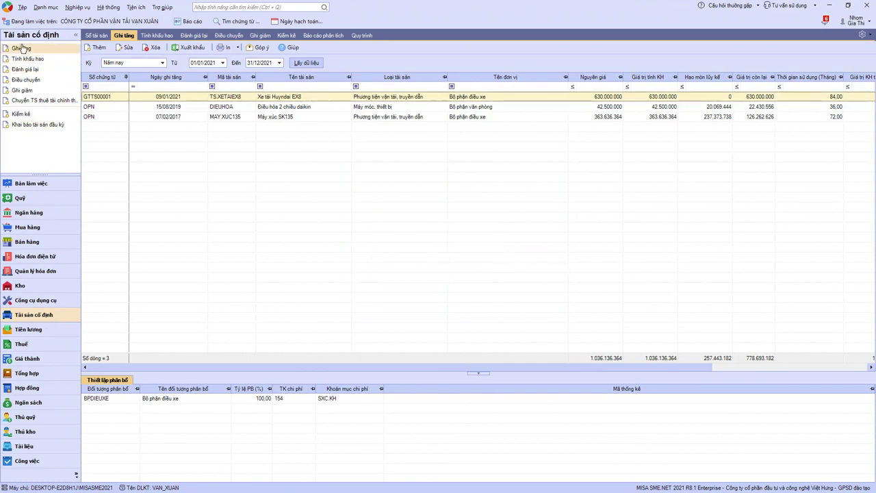
left_click(23, 48)
left_click_drag(294, 157, 314, 157)
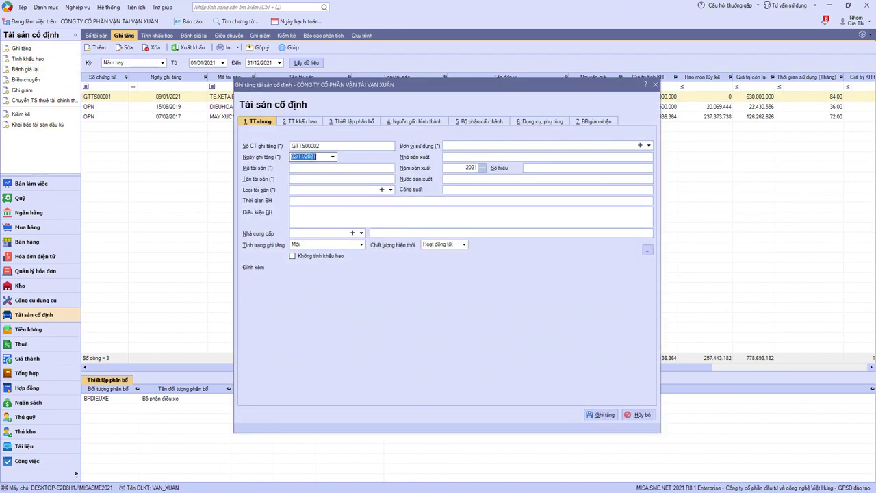
type("09")
left_click(313, 167)
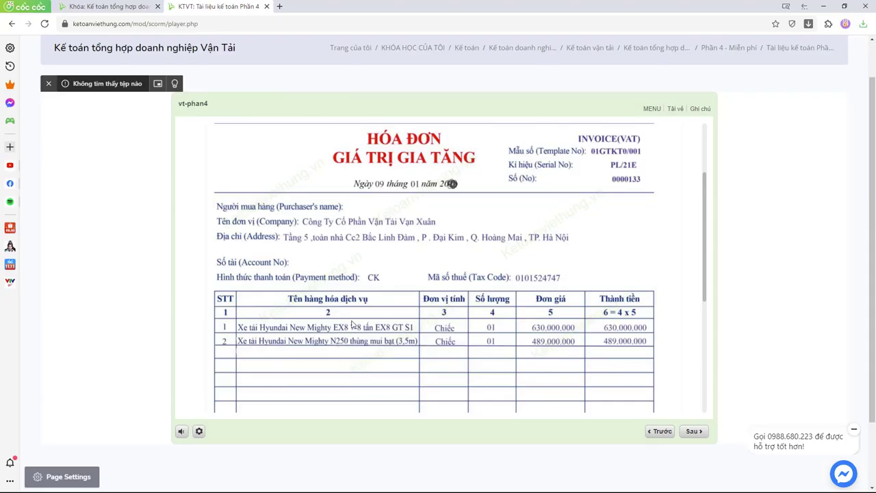
Enter asset code TS.XETAIN250 for the N250 truck.
type("TS.XETAI")
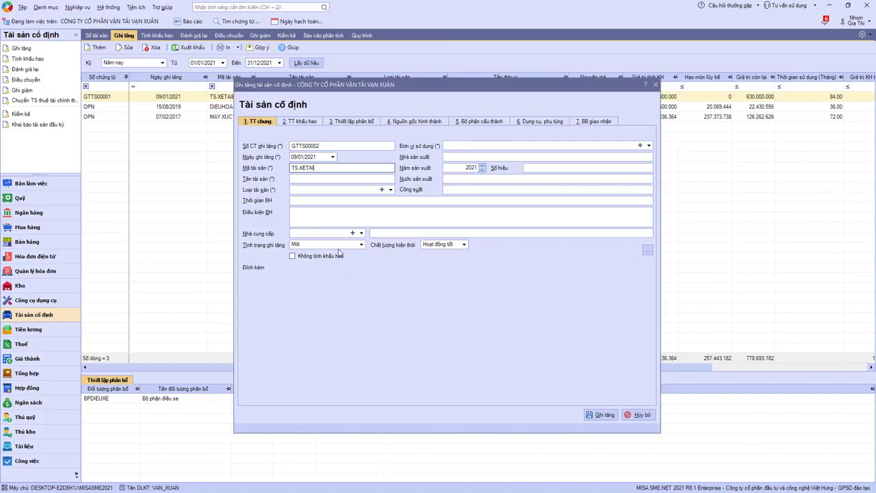
type("N250")
left_click(326, 179)
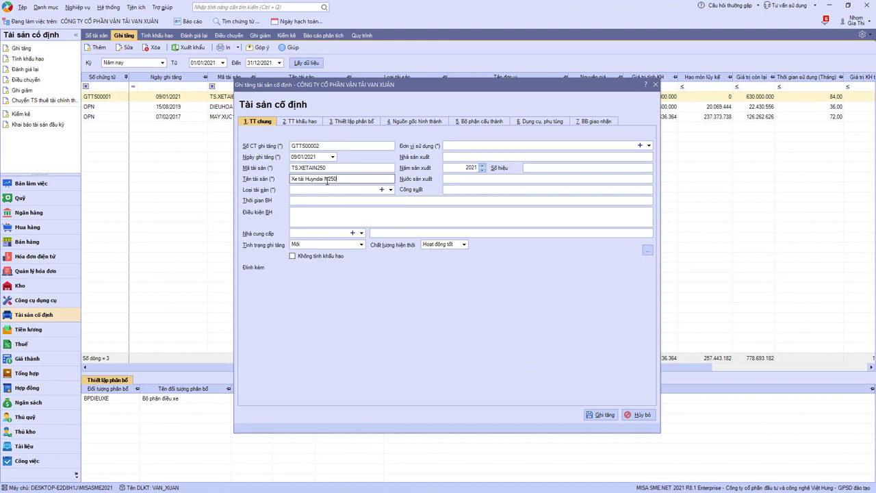
Assign the N250 truck to Bộ phận điều xe under transport equipment category 13.
left_click(649, 145)
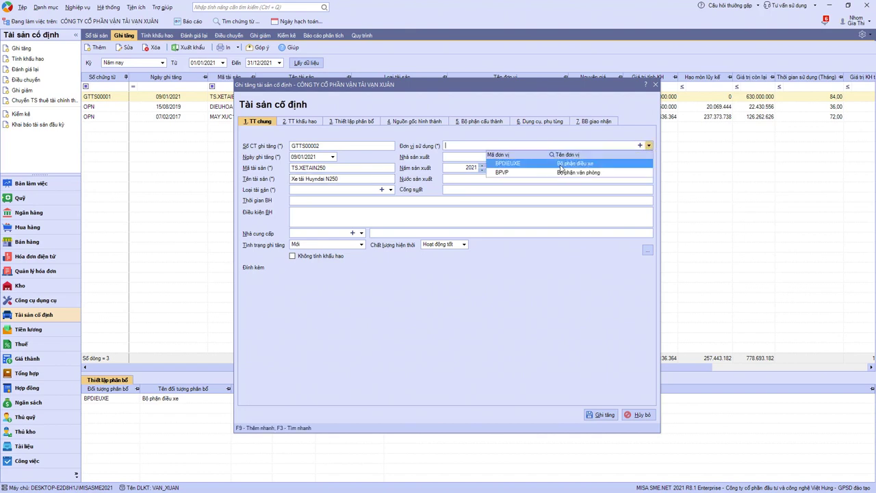
left_click(562, 168)
left_click(390, 189)
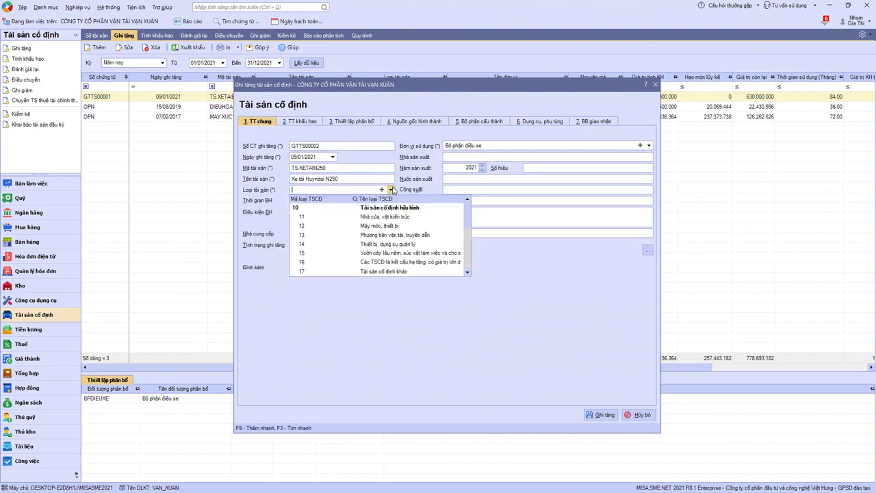
left_click(359, 237)
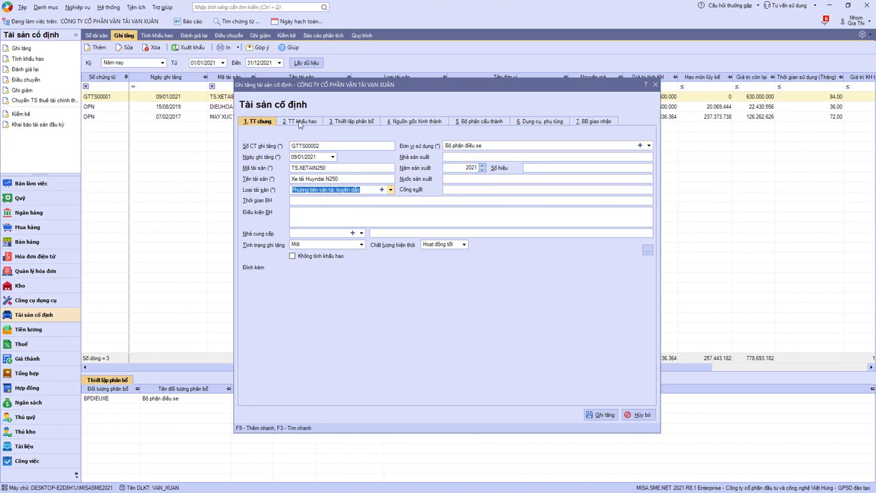
Set original cost 489000000 with a 72-month usage period.
left_click(301, 121)
left_click(375, 183)
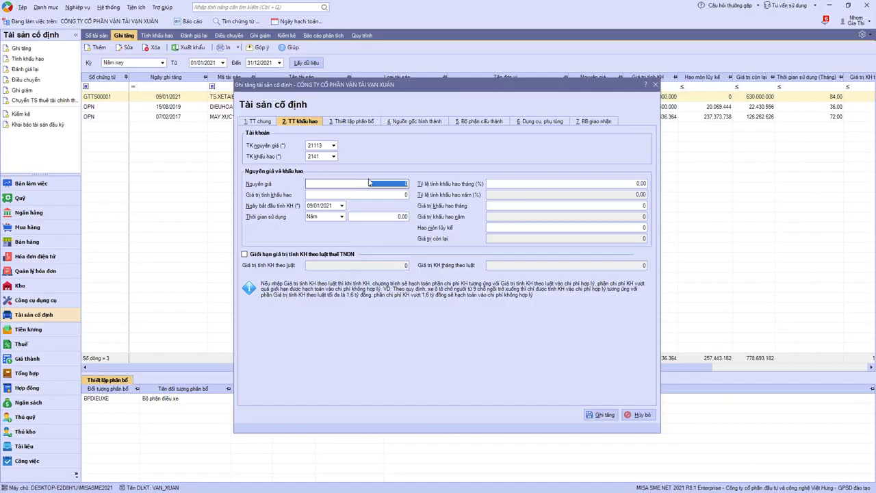
type("489000000")
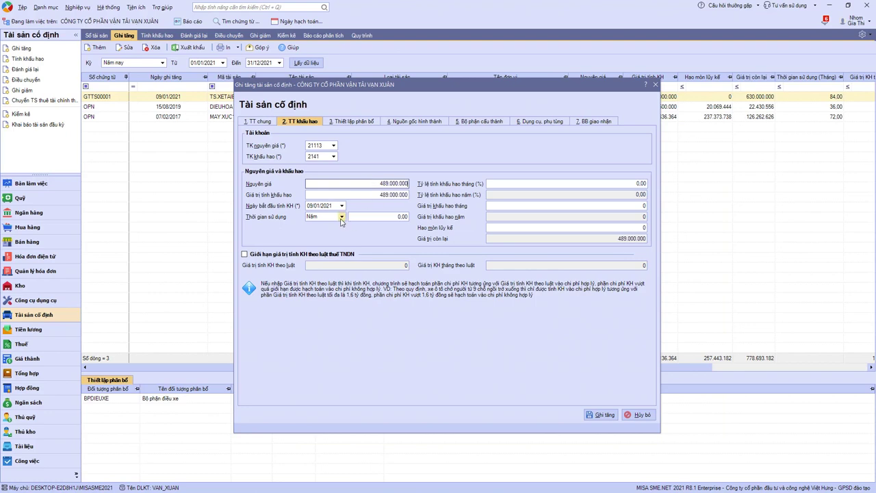
left_click(342, 216)
left_click(327, 232)
left_click(394, 216)
key("alt+Tab")
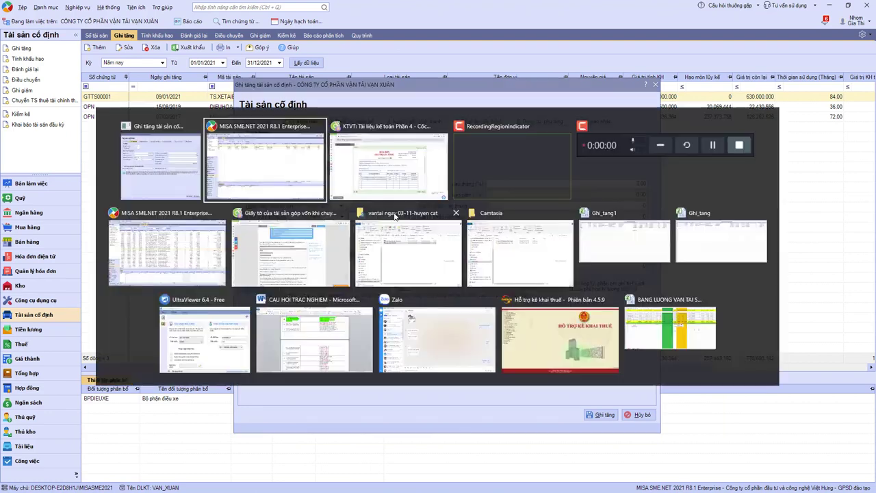
left_click_drag(706, 180, 702, 134)
mouse_move(678, 137)
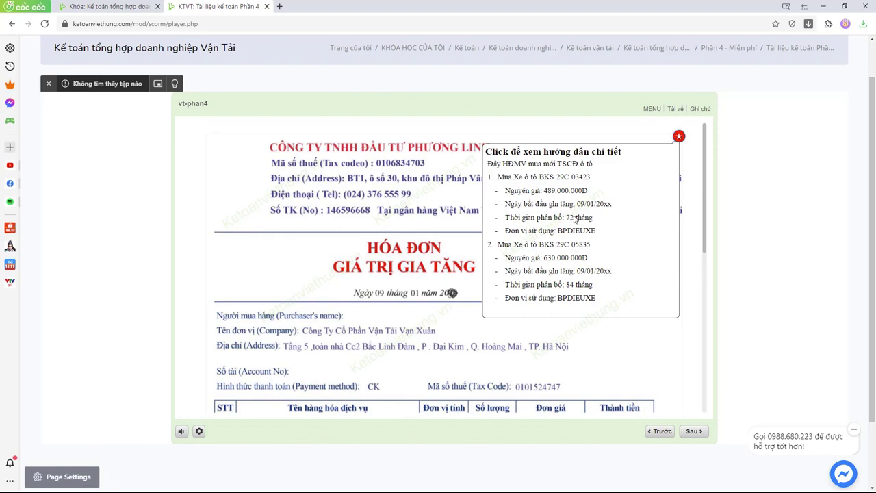
key("alt+Tab")
type("84")
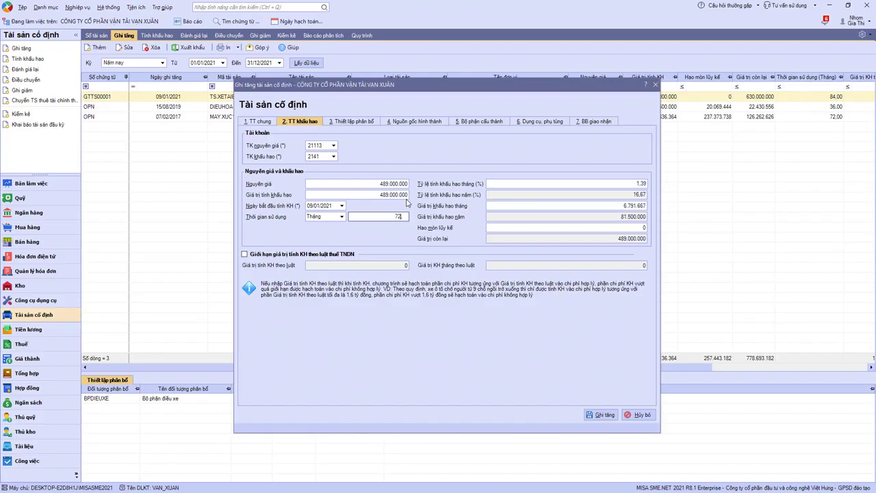
key("Tab")
left_click(350, 122)
Allocate depreciation to expense account 154 with cost item SXC.KH.
left_click(465, 150)
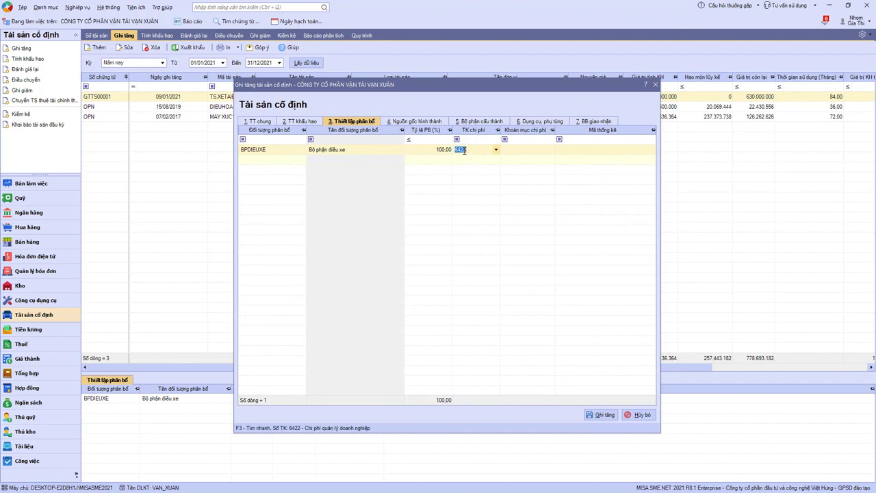
type("54")
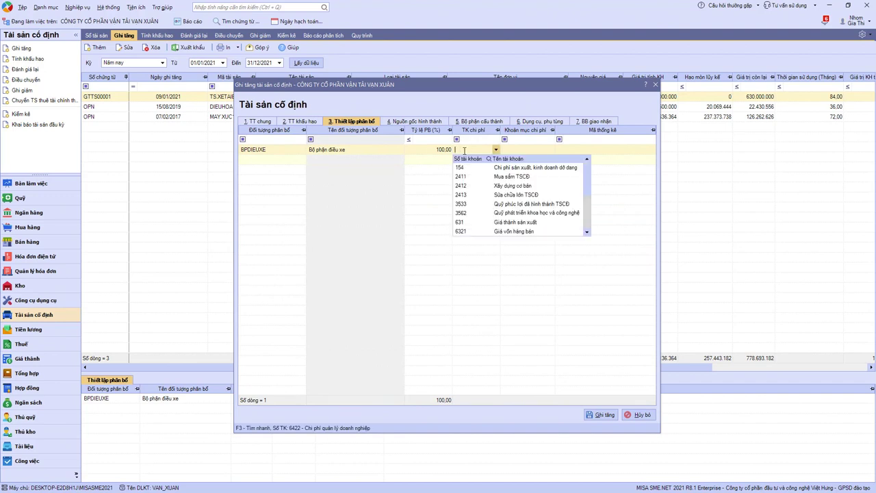
type("154")
key("Tab")
type("SXC")
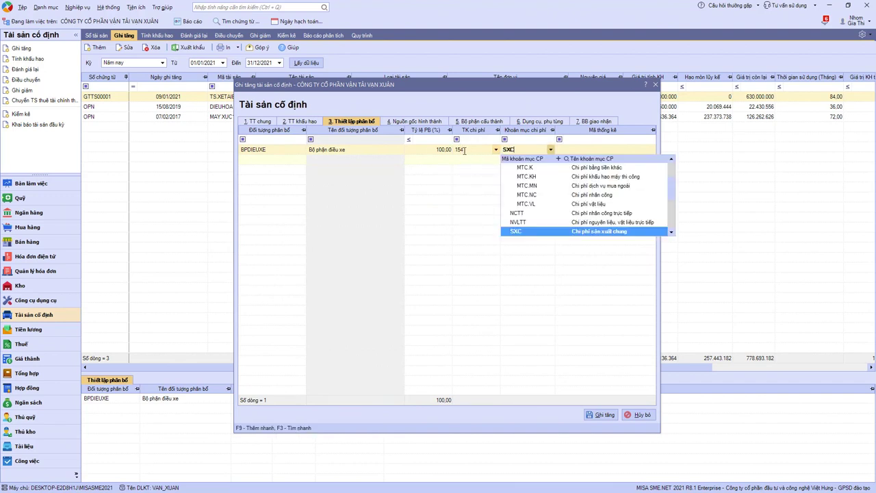
key("Down")
key("Down")
key("Down")
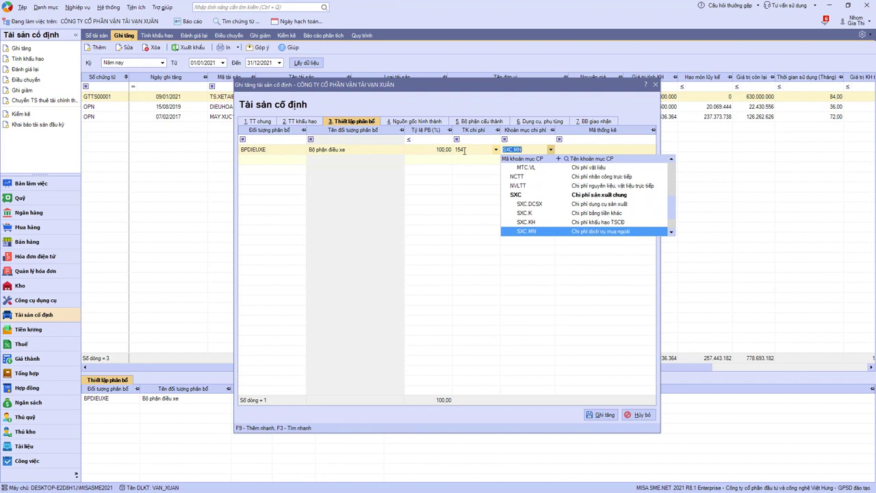
key("Tab")
Attach purchase voucher MH00001 from Quý 1 as the asset's source voucher.
left_click(407, 124)
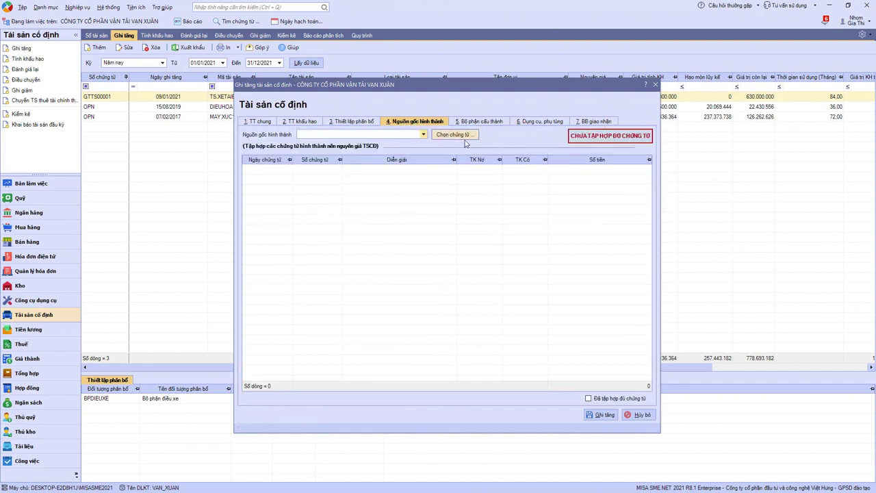
left_click(448, 138)
left_click(387, 160)
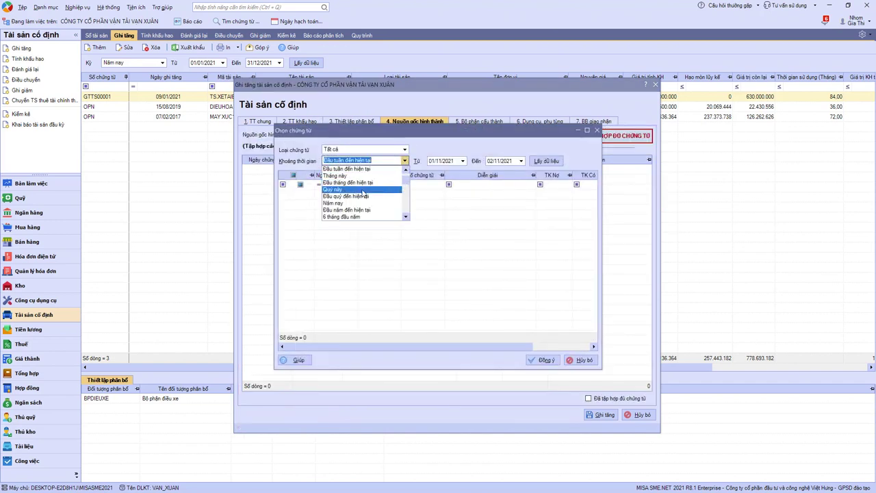
left_click(360, 191)
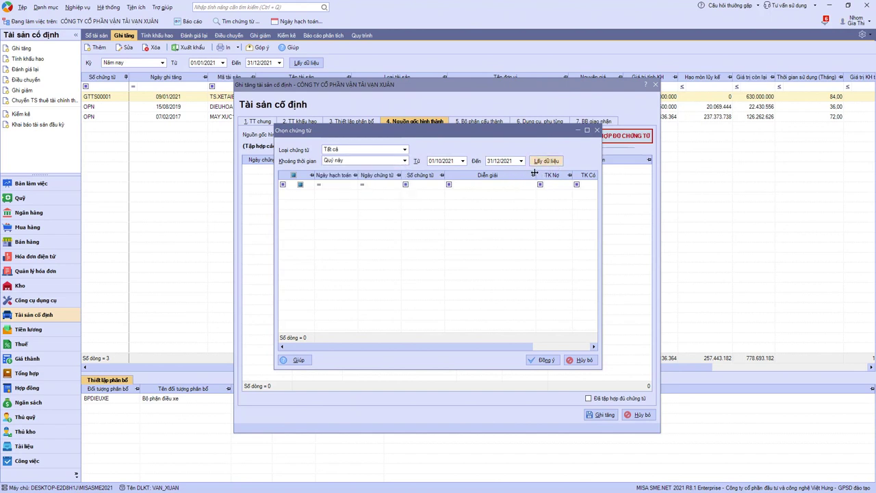
left_click(299, 195)
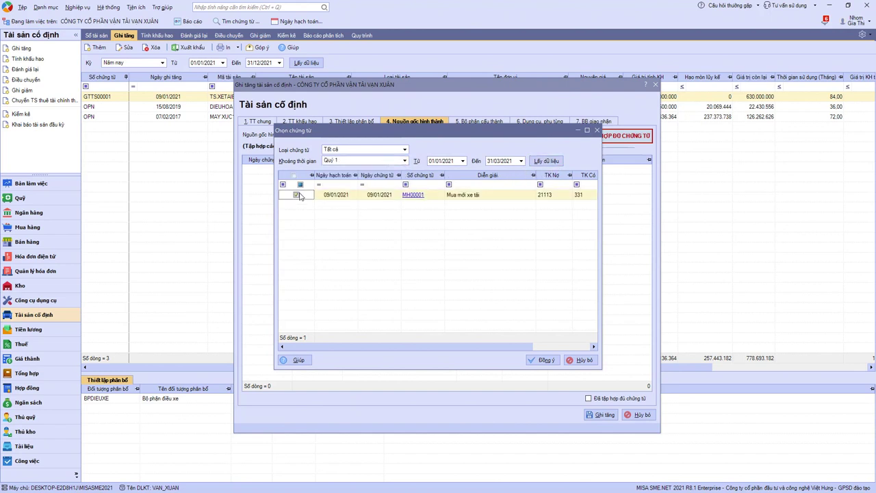
left_click_drag(399, 346, 541, 357)
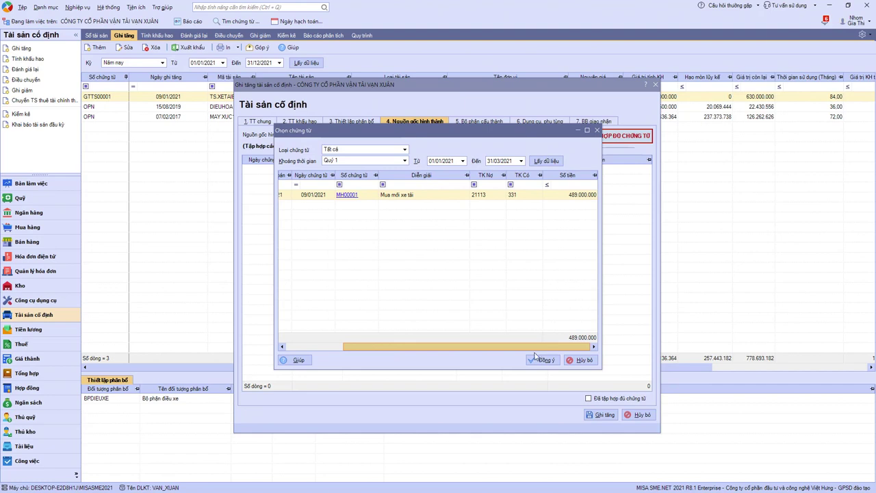
left_click_drag(485, 348, 340, 346)
left_click(542, 360)
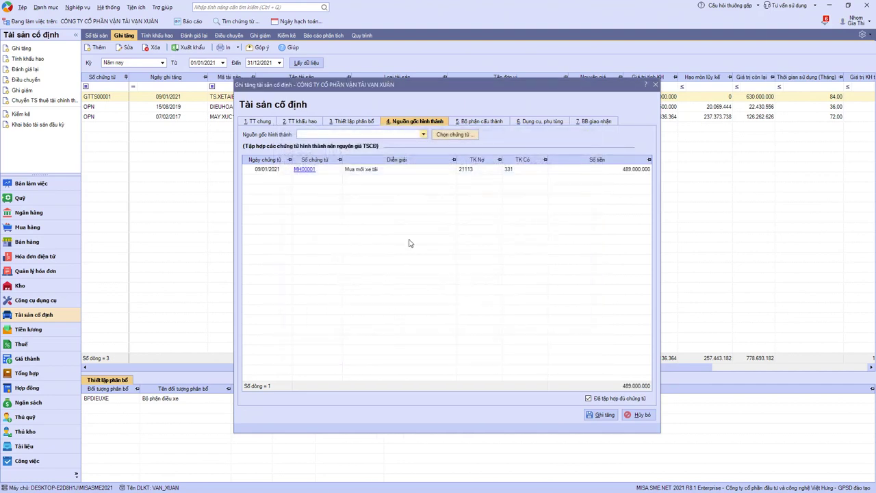
Verify the 489.000.000 original cost and record asset increase GTTS00002.
left_click(306, 125)
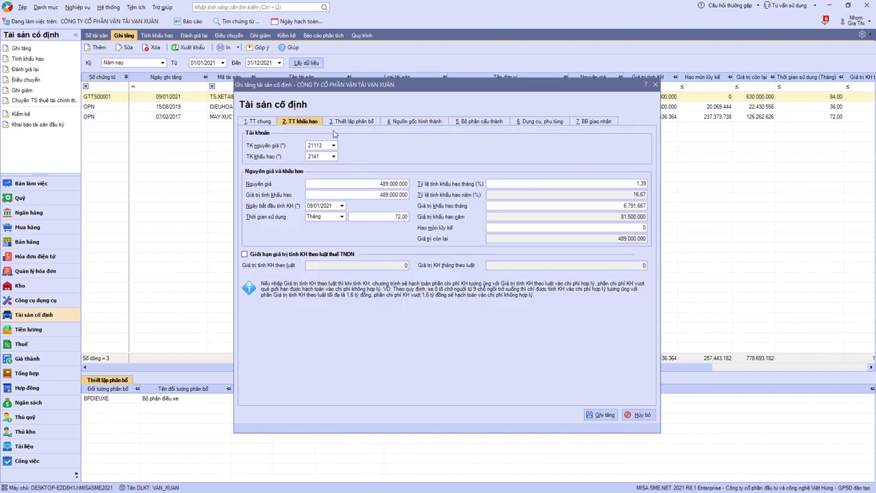
left_click(367, 185)
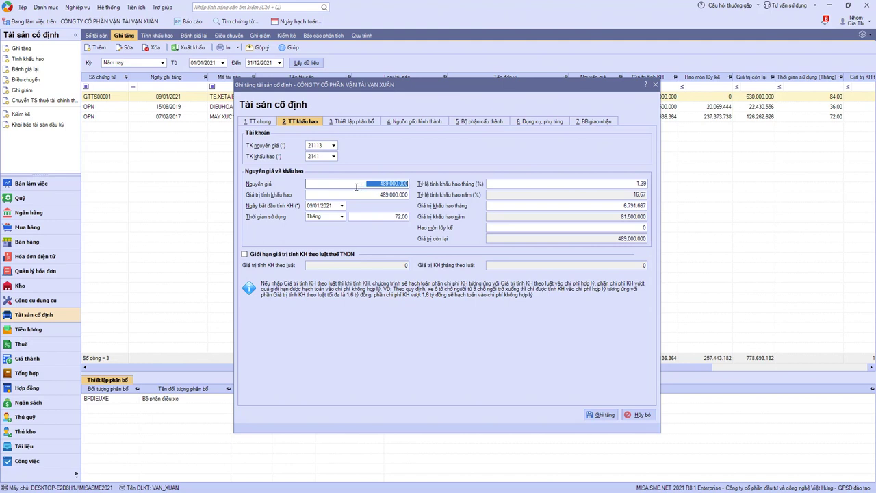
left_click(602, 415)
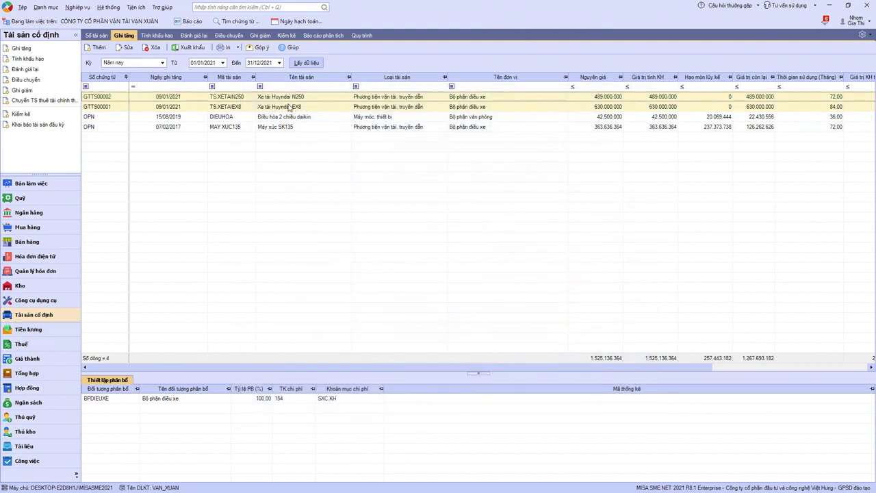
Edit the N250 truck's code from TS.XETAIN250 to BKS 29C-03423-XETAIN250 and save.
left_click(296, 110)
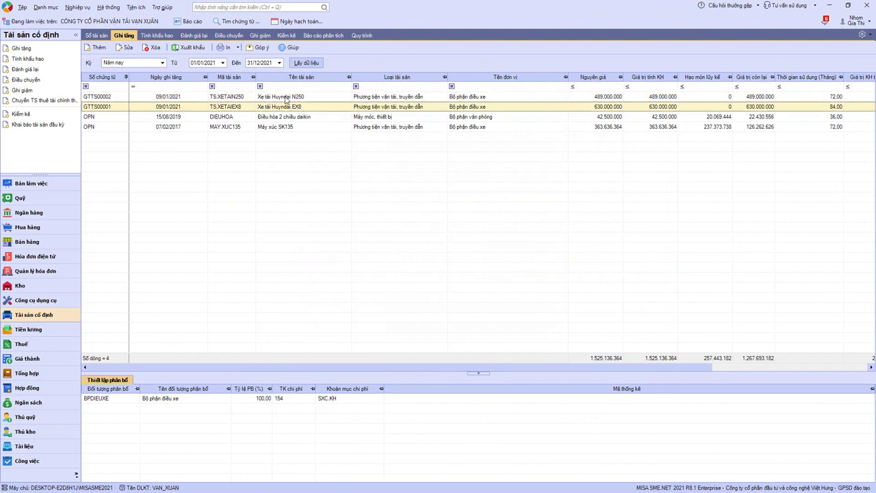
left_click(286, 99)
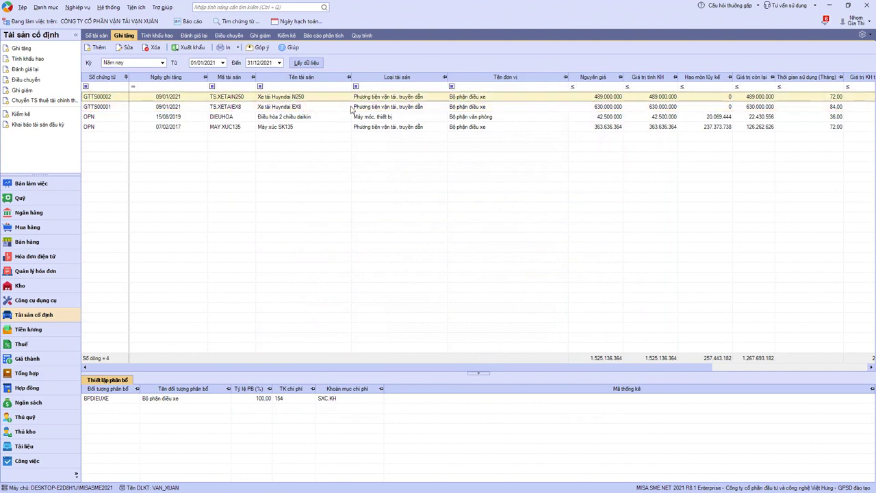
double_click(309, 101)
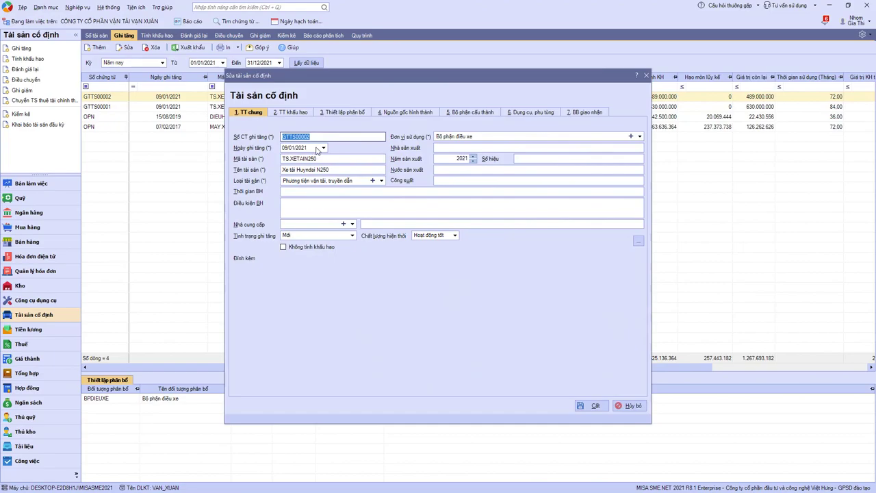
key("alt+Tab")
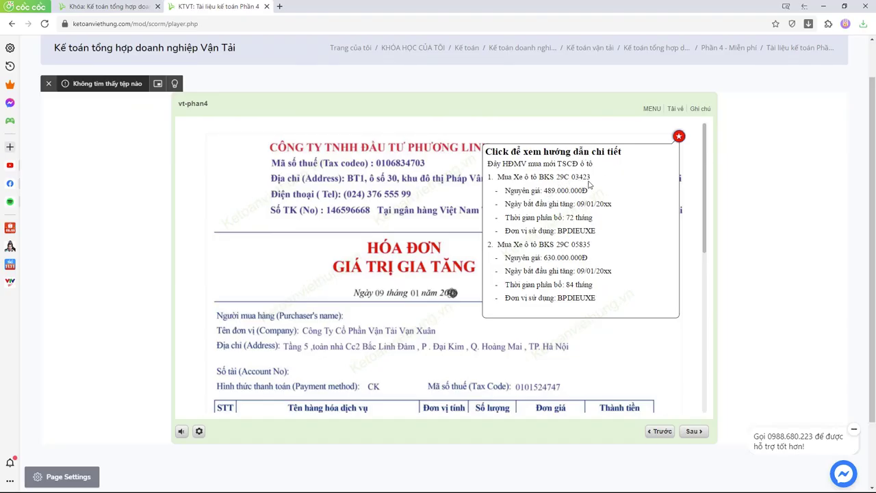
key("alt+Tab")
left_click(321, 157)
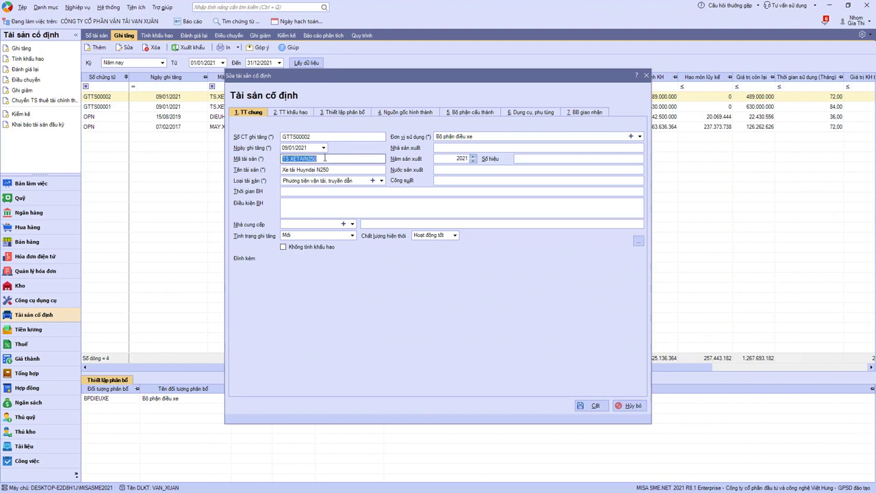
left_click(322, 158)
type("BKS 29C-")
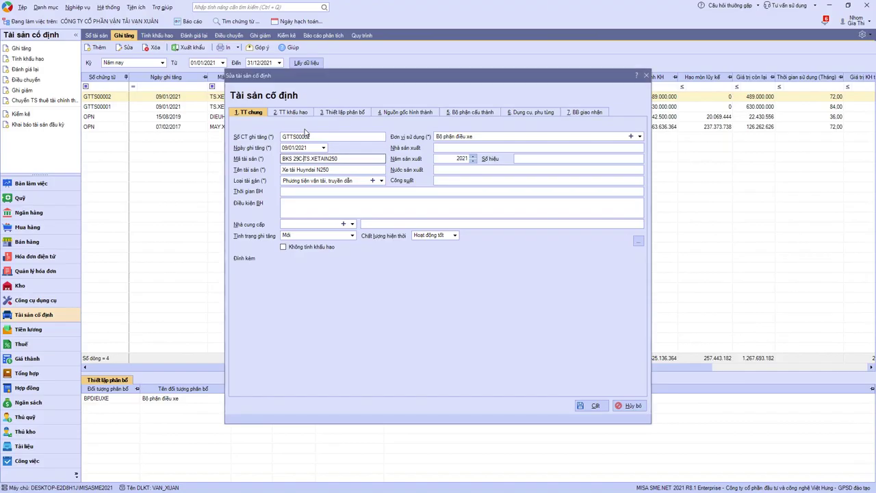
type("03")
key("Delete")
key("Delete")
key("Delete")
type("423-")
left_click(593, 405)
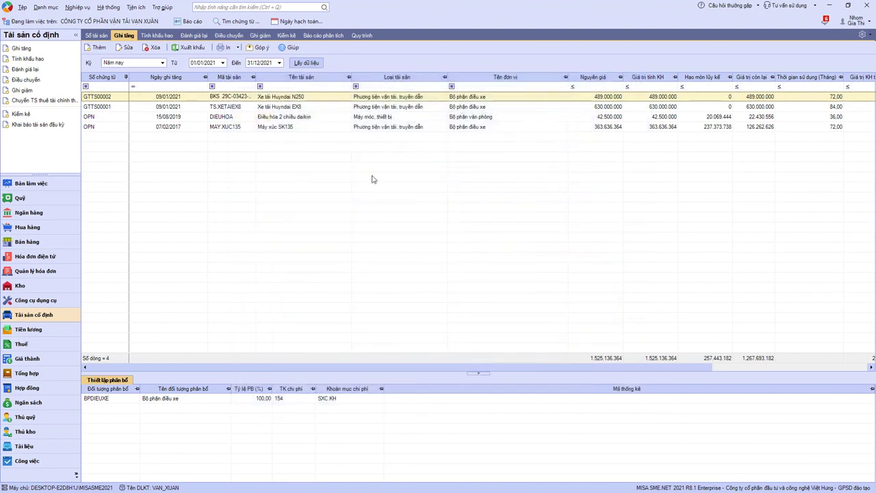
In GTTS00001, replace the TS. prefix with BKS 29C-05835- and save the code.
left_click(277, 108)
double_click(305, 108)
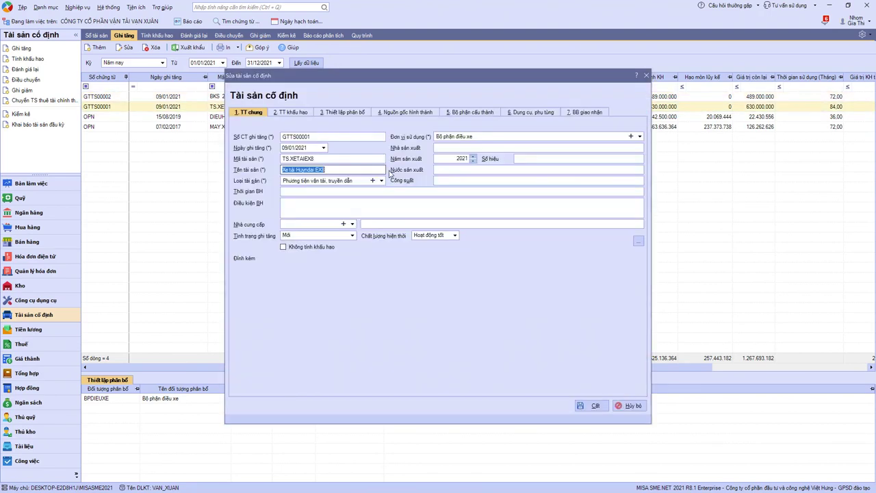
key("alt+Tab")
key("alt+Tab")
left_click(283, 159)
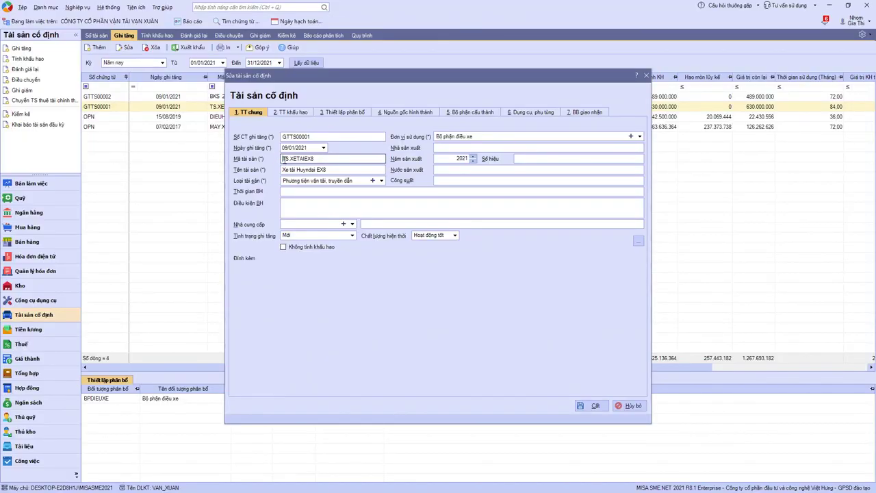
type("BKS 29C-05835-")
key("BackSpace")
left_click(593, 407)
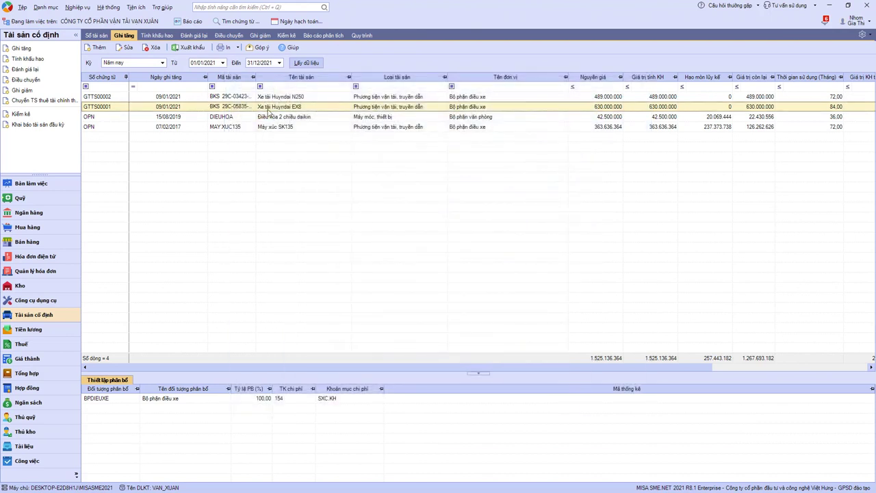
Sort assets by Tên tài sản and review both trucks' codes and allocation.
left_click(285, 97)
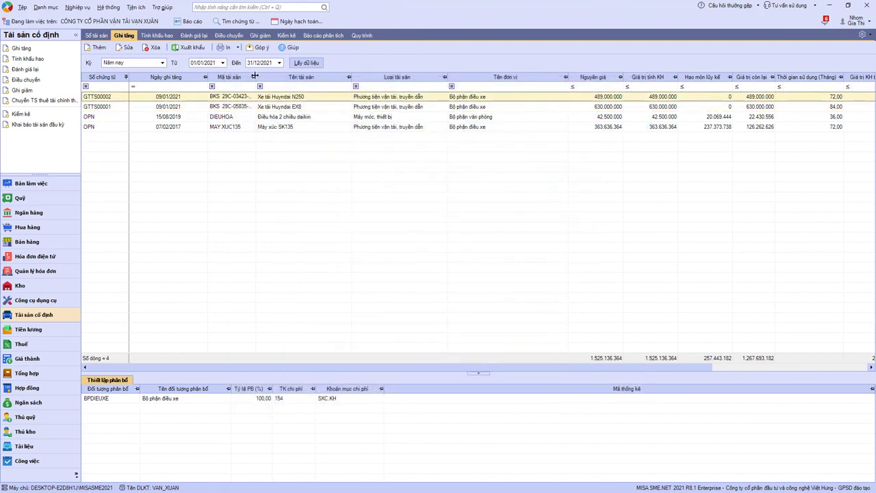
left_click(258, 78)
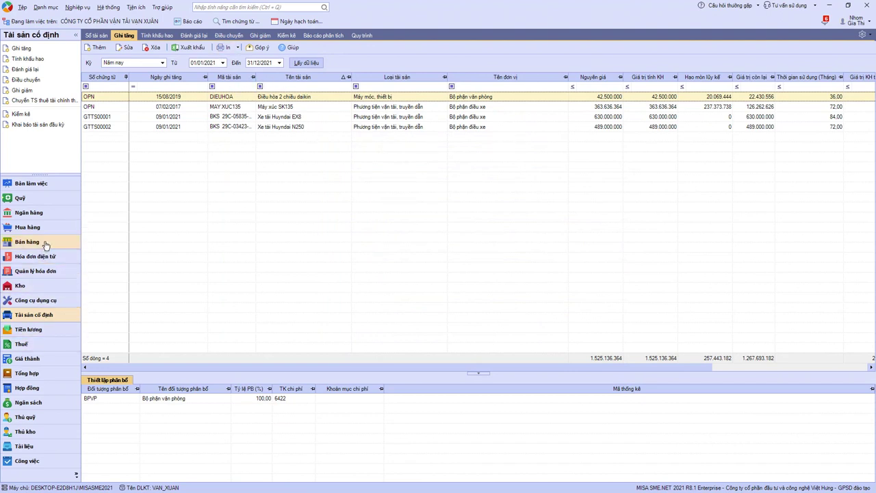
left_click(284, 125)
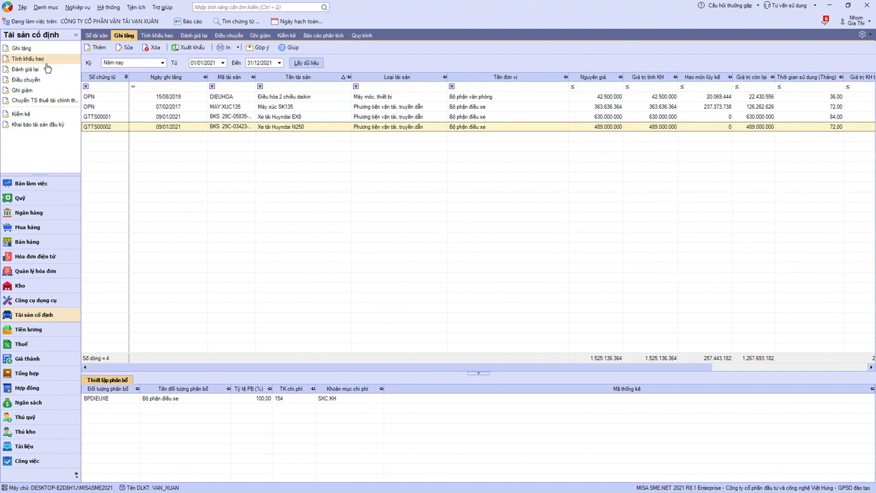
left_click(223, 116)
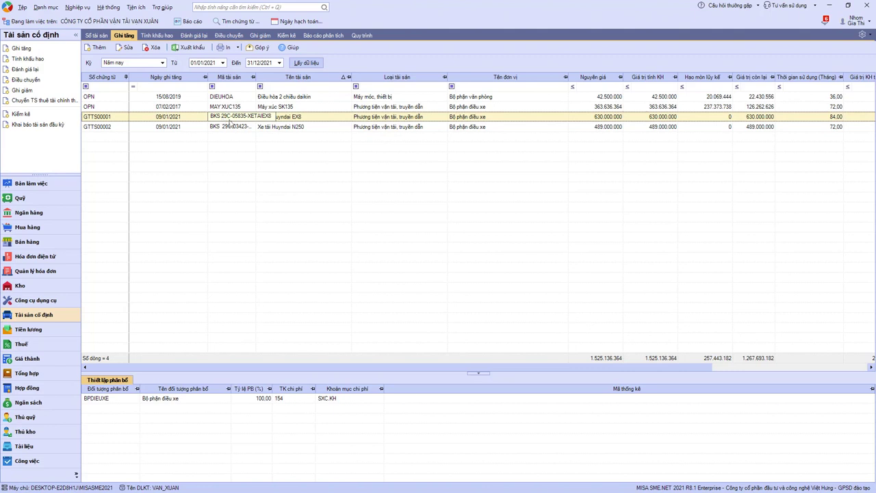
left_click(319, 127)
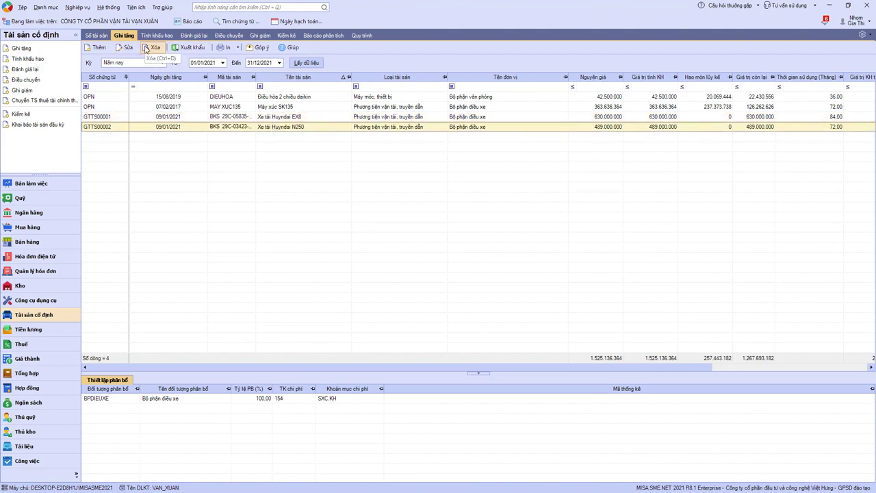
key("alt+Tab")
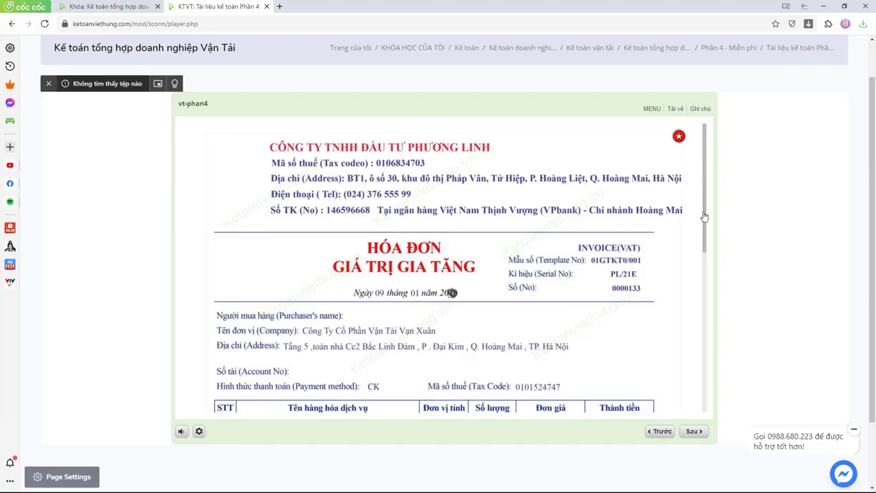
Scroll invoice 0000133 to the truck lines priced 630.000.000 and 489.000.000.
scroll(710, 292, "down", 3)
scroll(708, 290, "up", 2)
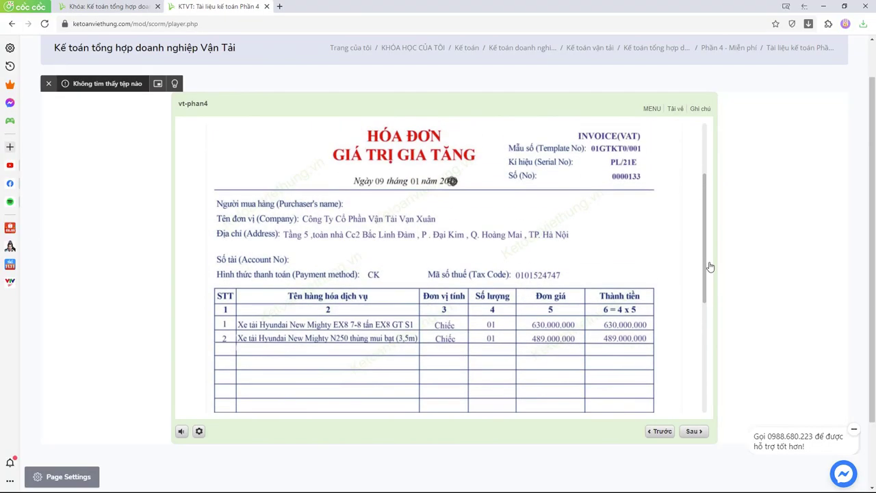
scroll(710, 339, "down", 4)
scroll(709, 339, "up", 3)
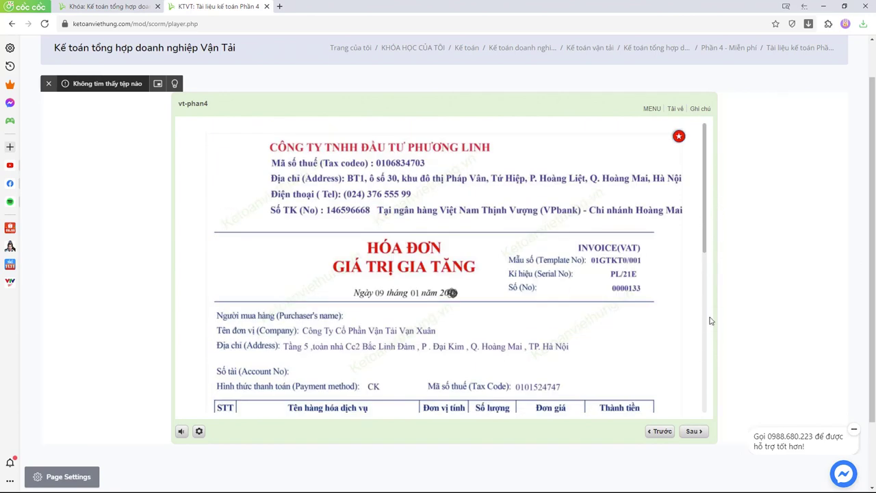
scroll(709, 321, "down", 3)
scroll(709, 267, "up", 5)
scroll(708, 233, "down", 4)
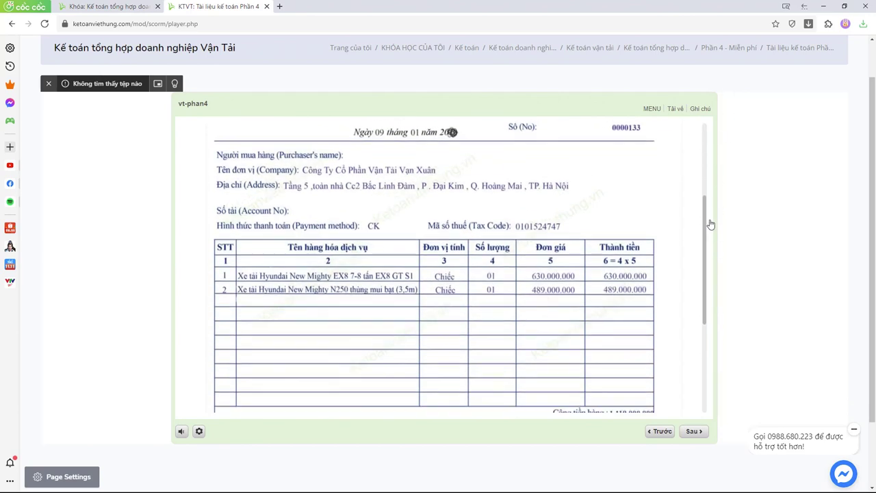